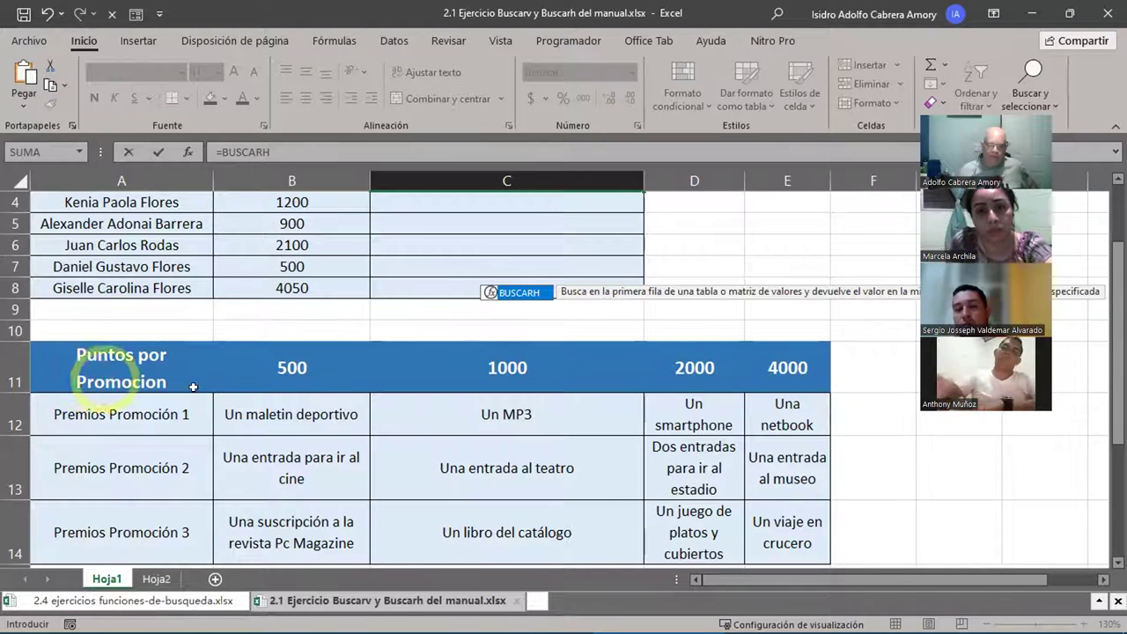
Step: Continue the BUSCARH formula in C3 with B3 as the lookup value and the promotions table A11:E14 as the table array
scroll(378, 428, "up", 1)
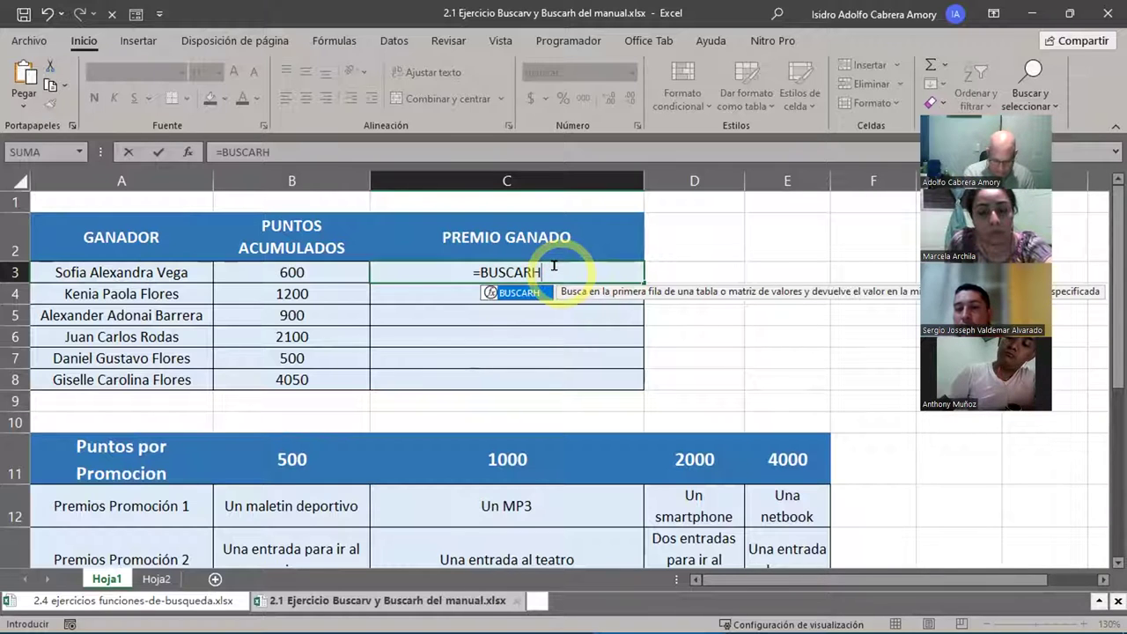
type("(")
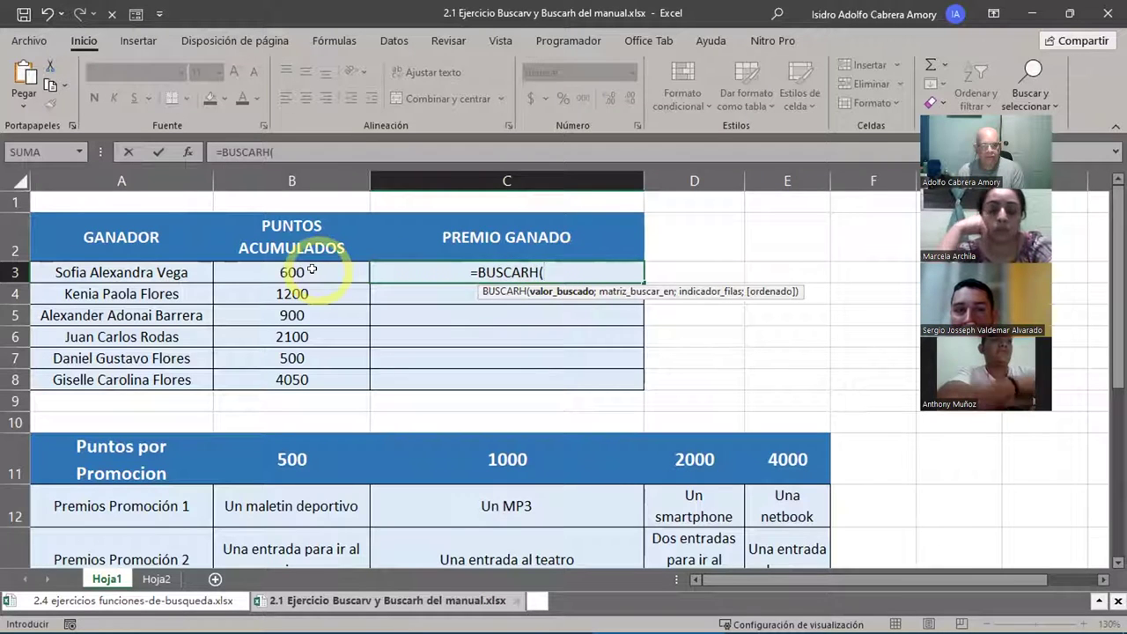
left_click(312, 270)
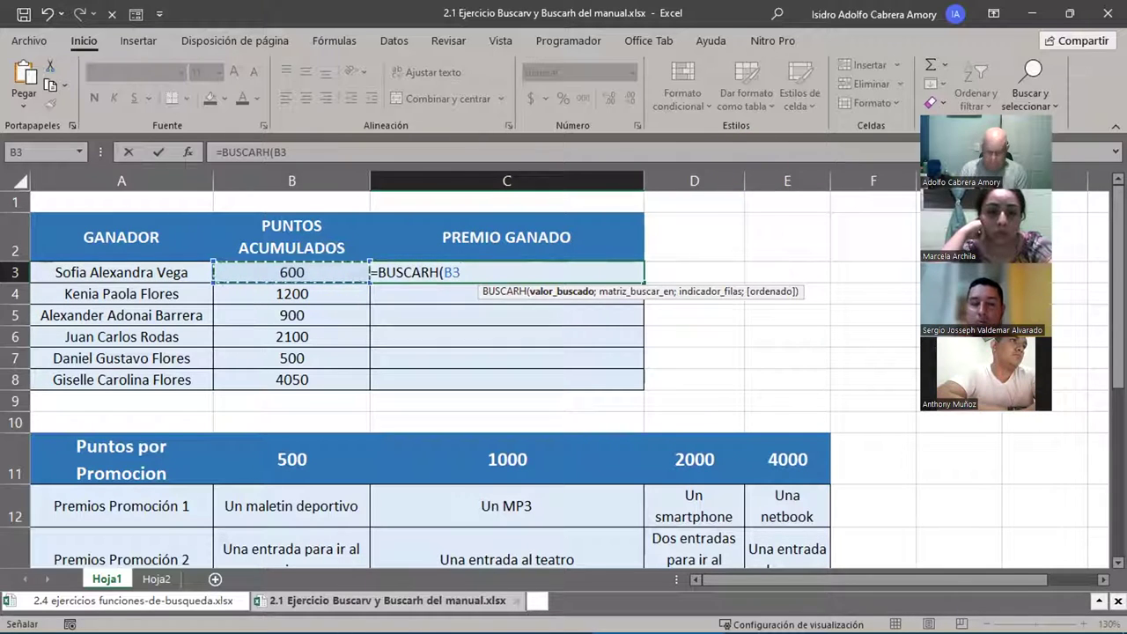
type(";")
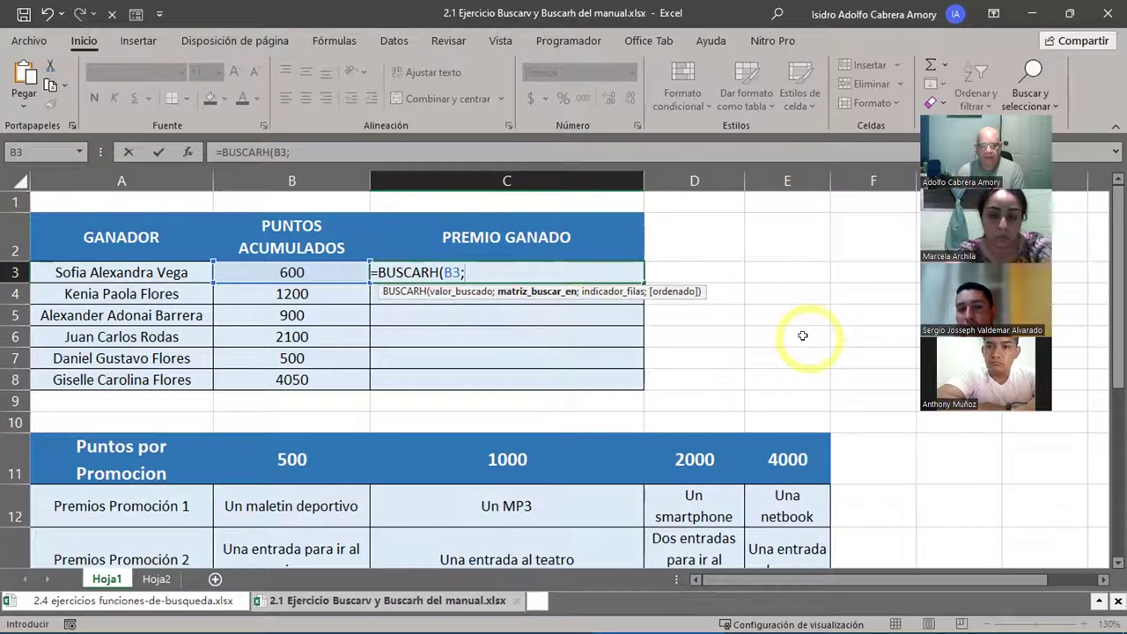
scroll(803, 336, "down", 2)
left_click_drag(119, 315, 806, 362)
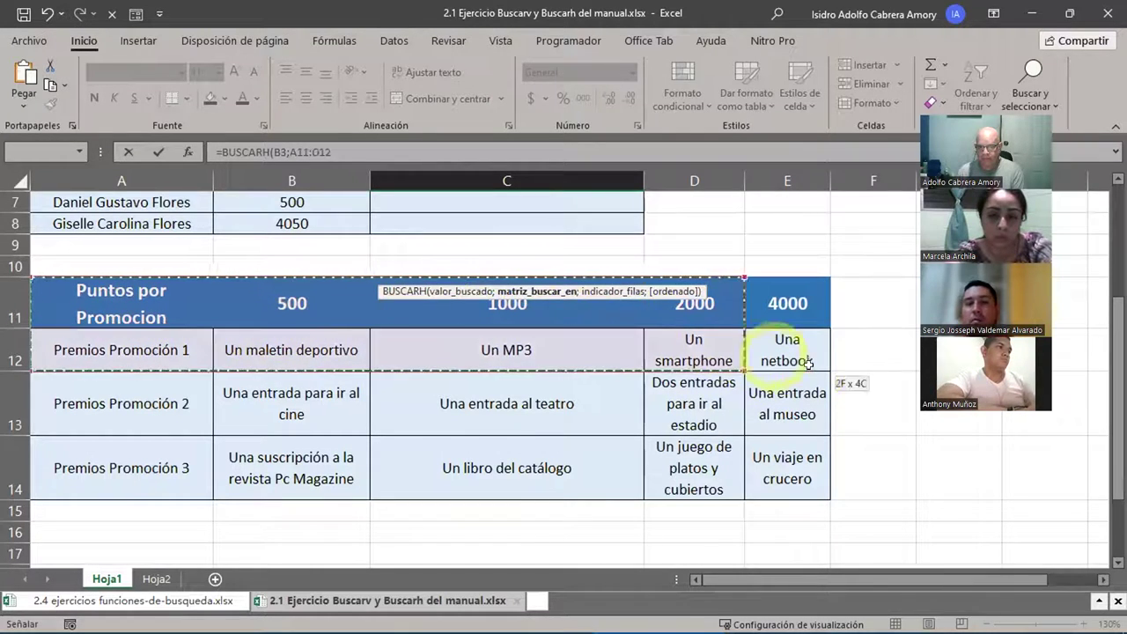
left_click_drag(796, 469, 796, 468)
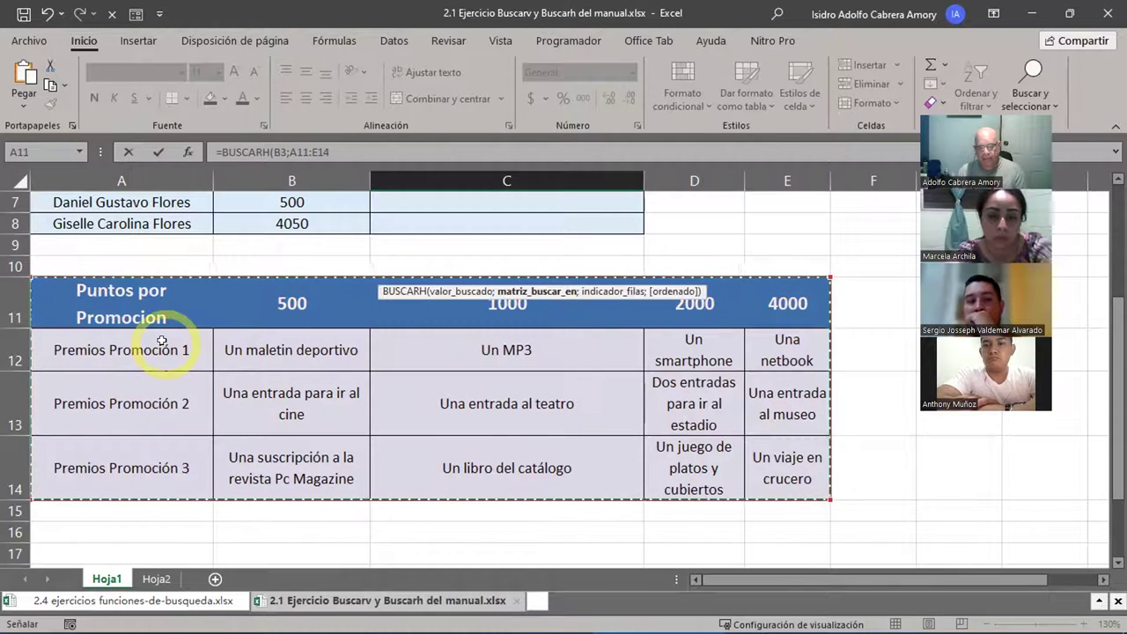
Step: Make the table range in the C3 formula absolute as $A$11:$E$14
scroll(162, 341, "up", 2)
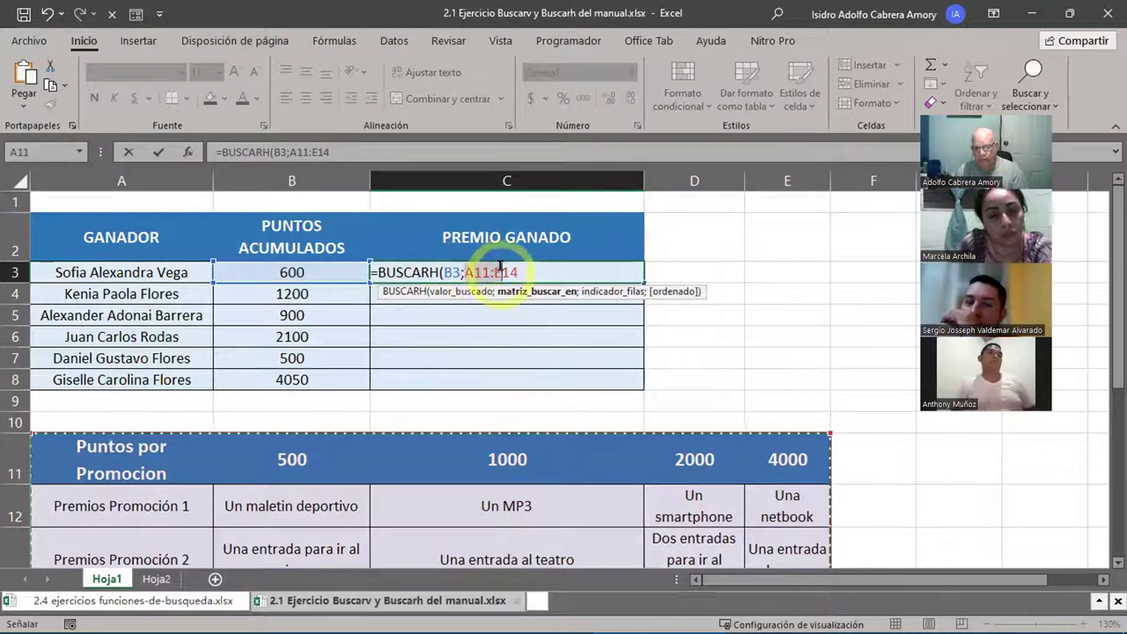
key("F2")
scroll(612, 362, "down", 3)
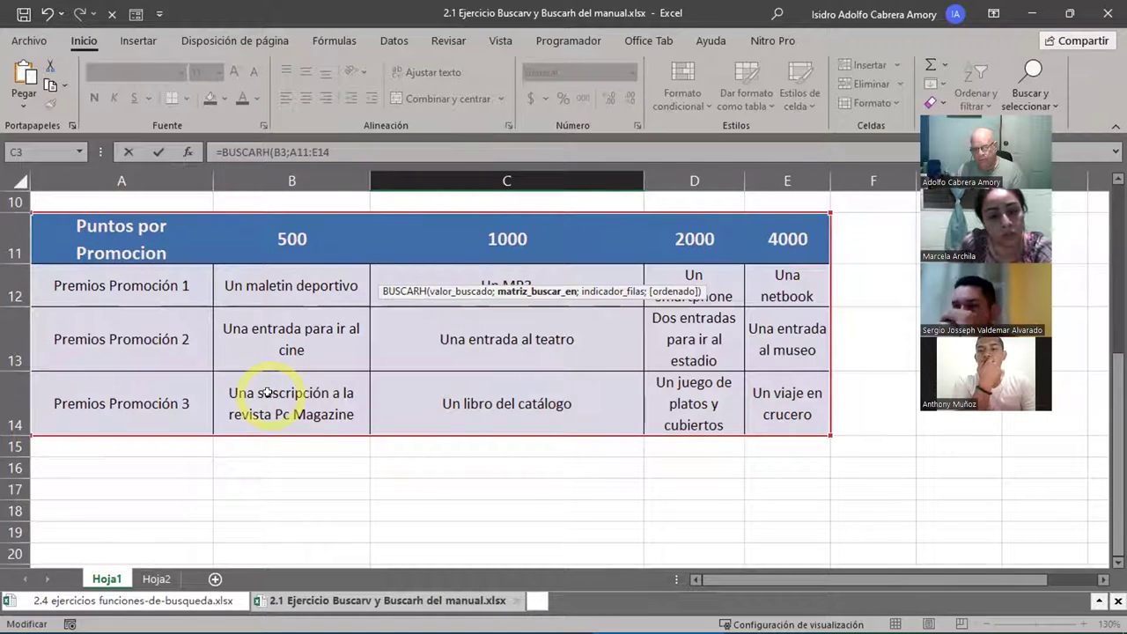
scroll(291, 348, "up", 3)
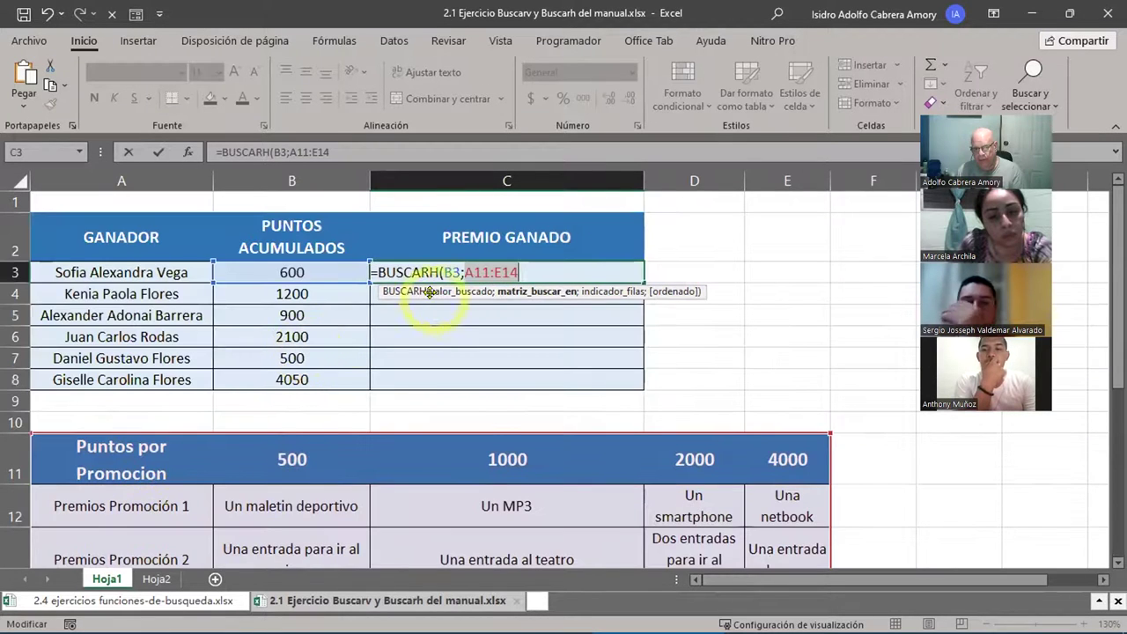
left_click(473, 272)
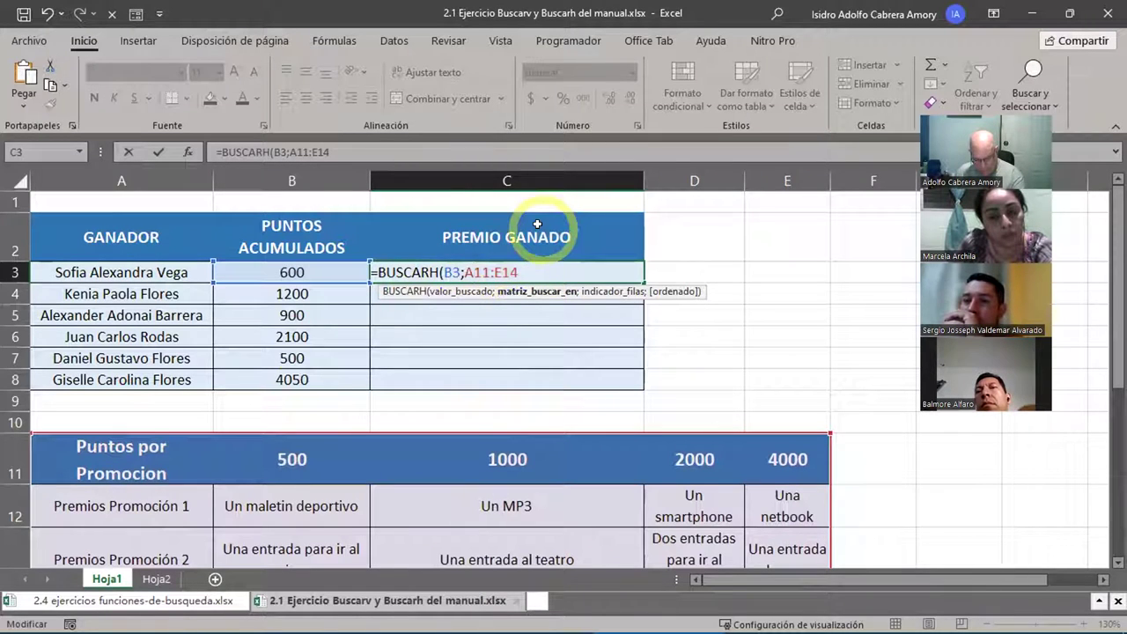
key("F4")
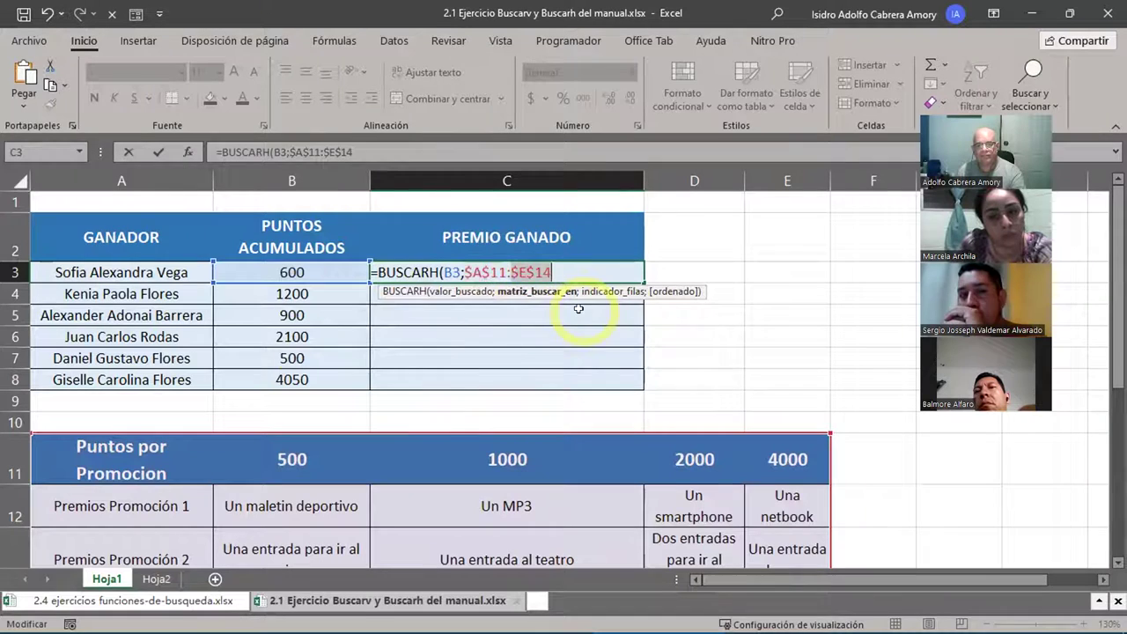
left_click(550, 267)
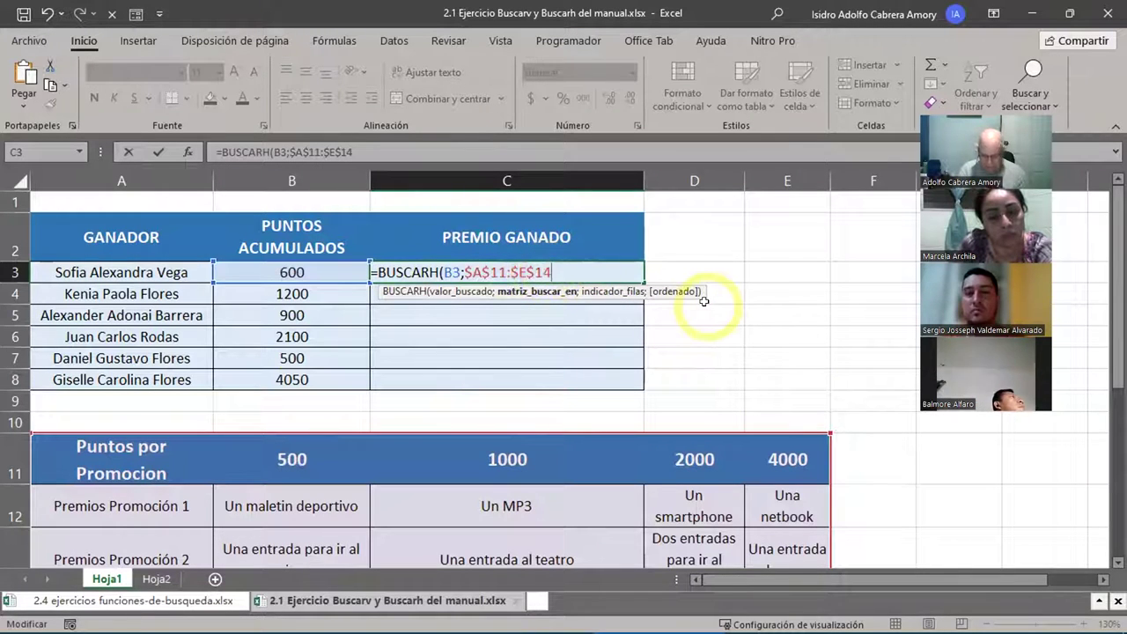
Step: Complete the BUSCARH formula in C3 with row index 2 and FALSO for an exact match
type(";")
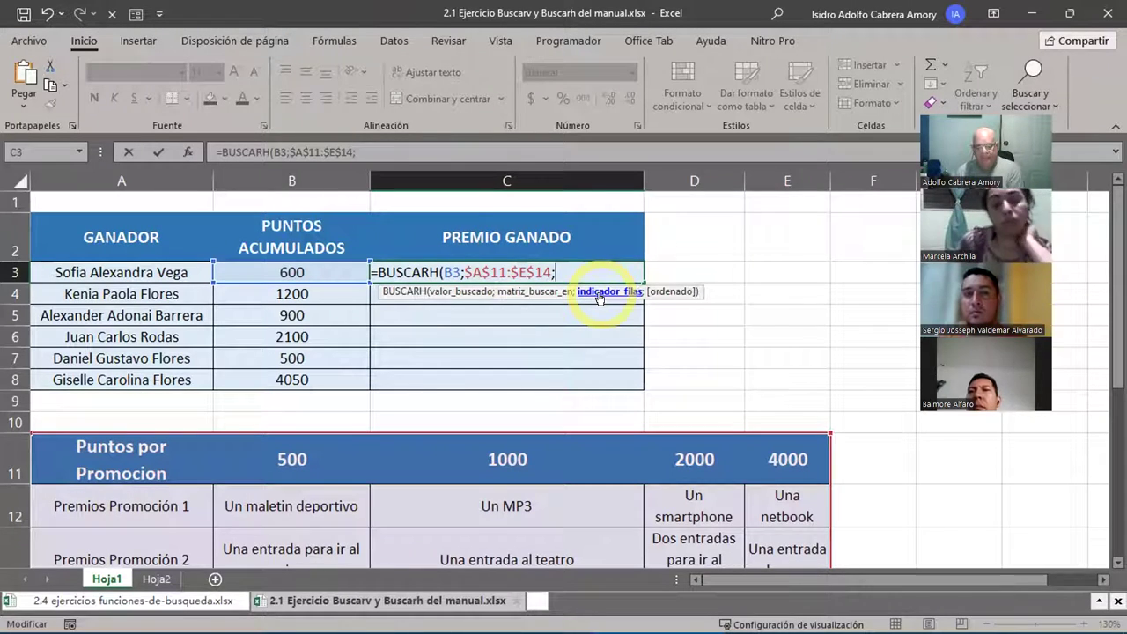
scroll(870, 302, "down", 1)
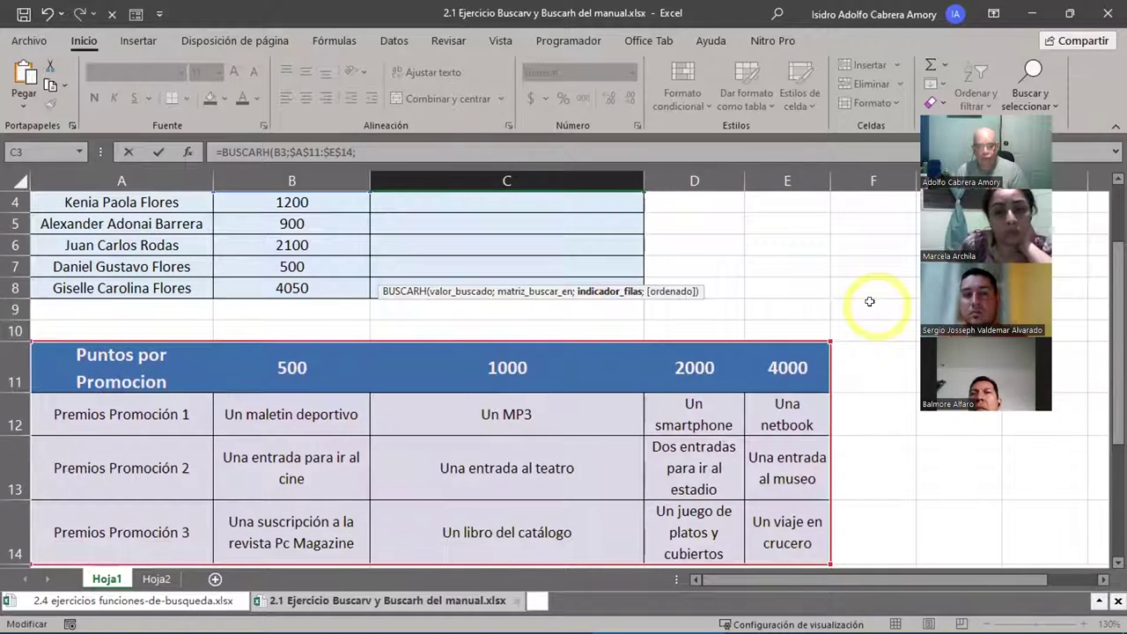
scroll(870, 301, "up", 1)
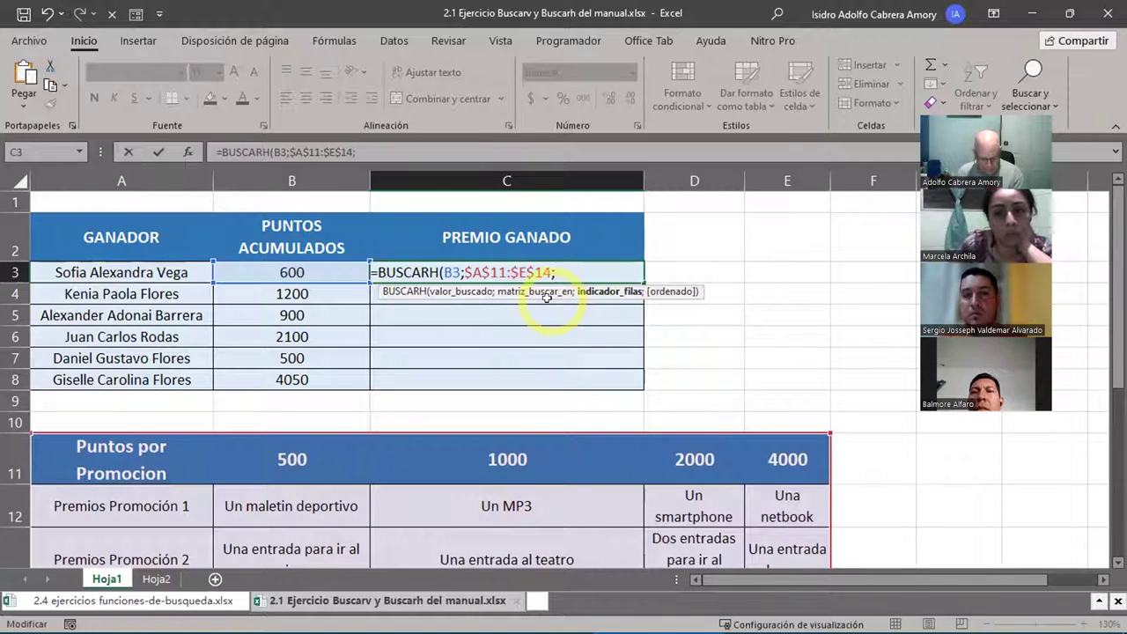
type("2")
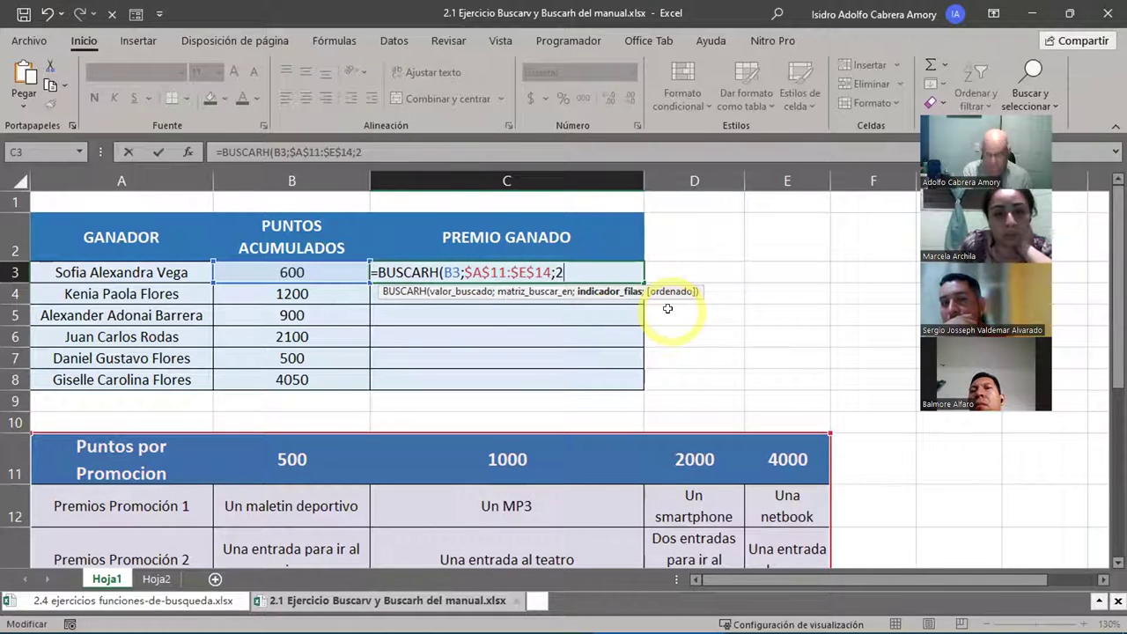
type(";F")
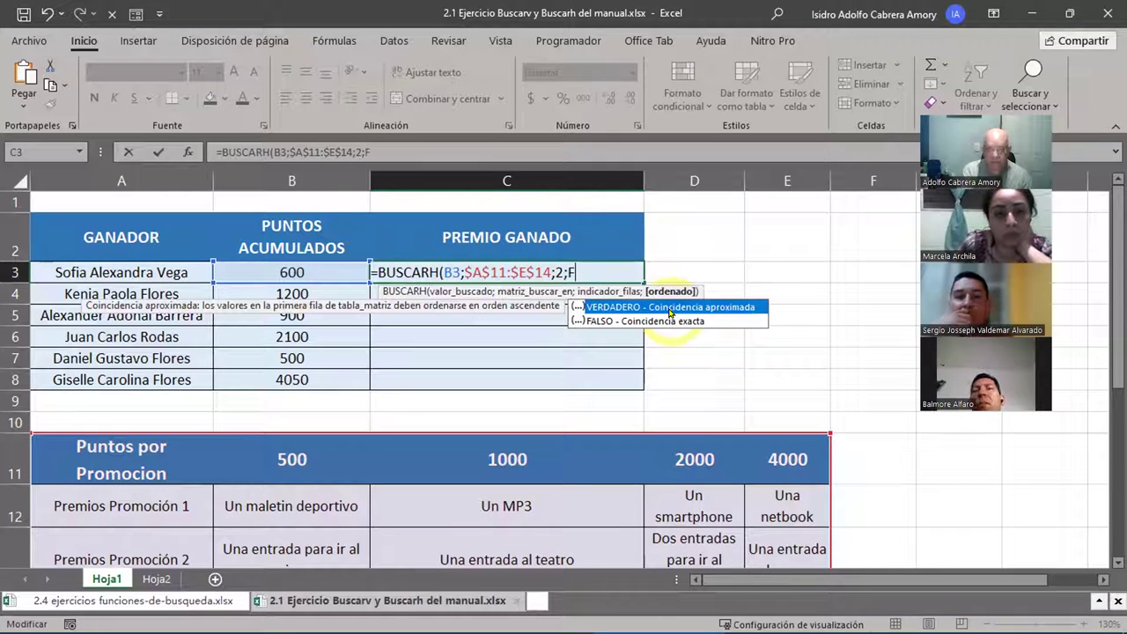
type("ALSO")
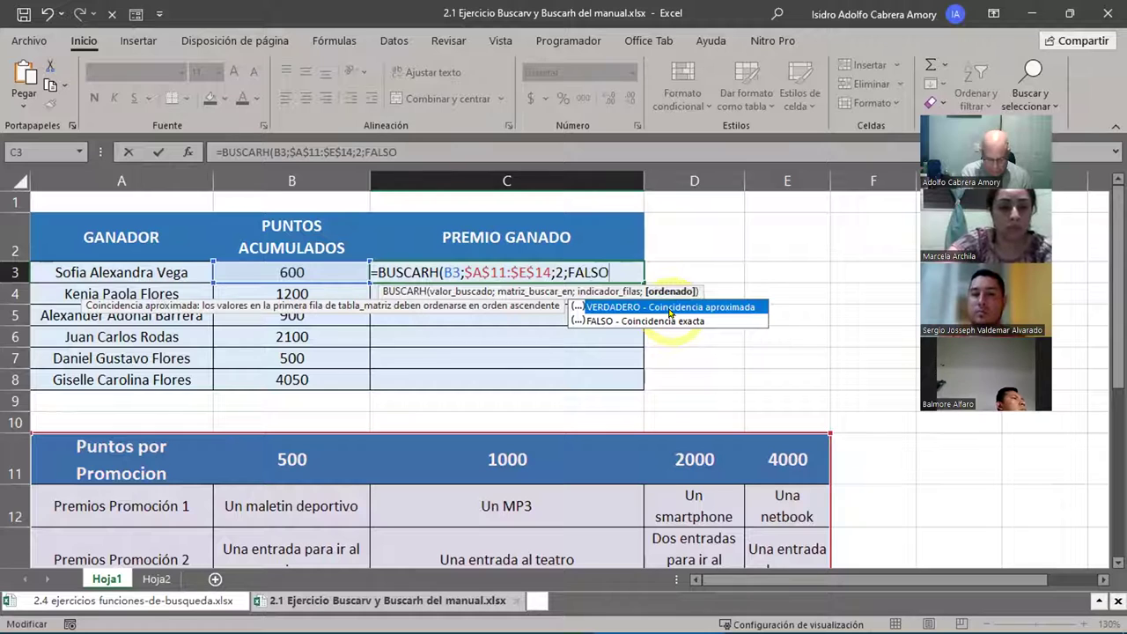
type(")")
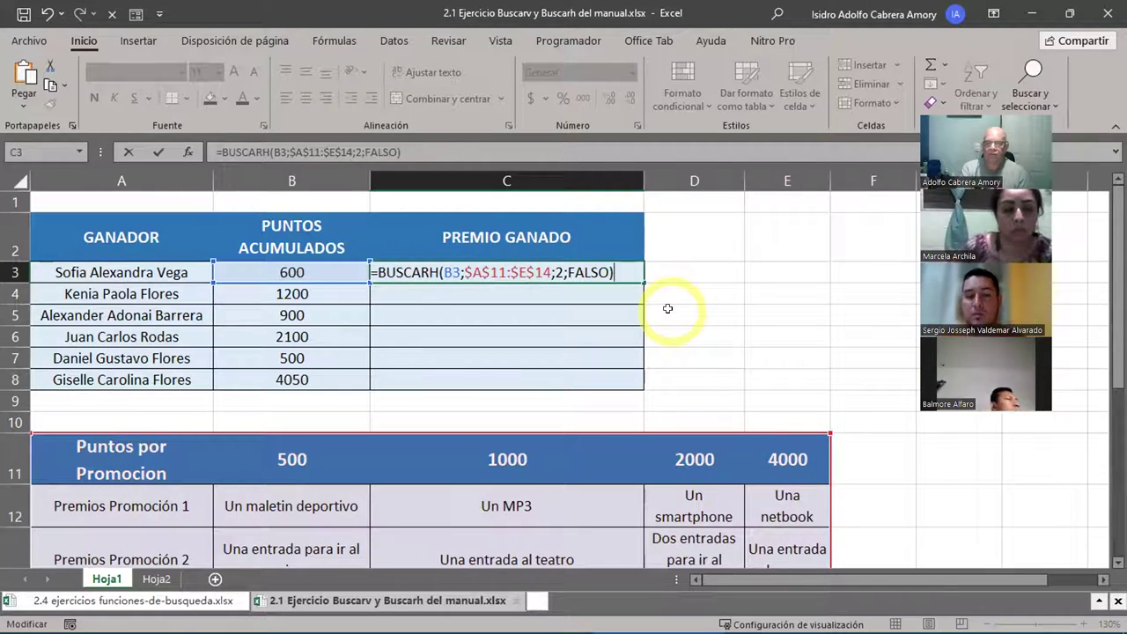
key("Return")
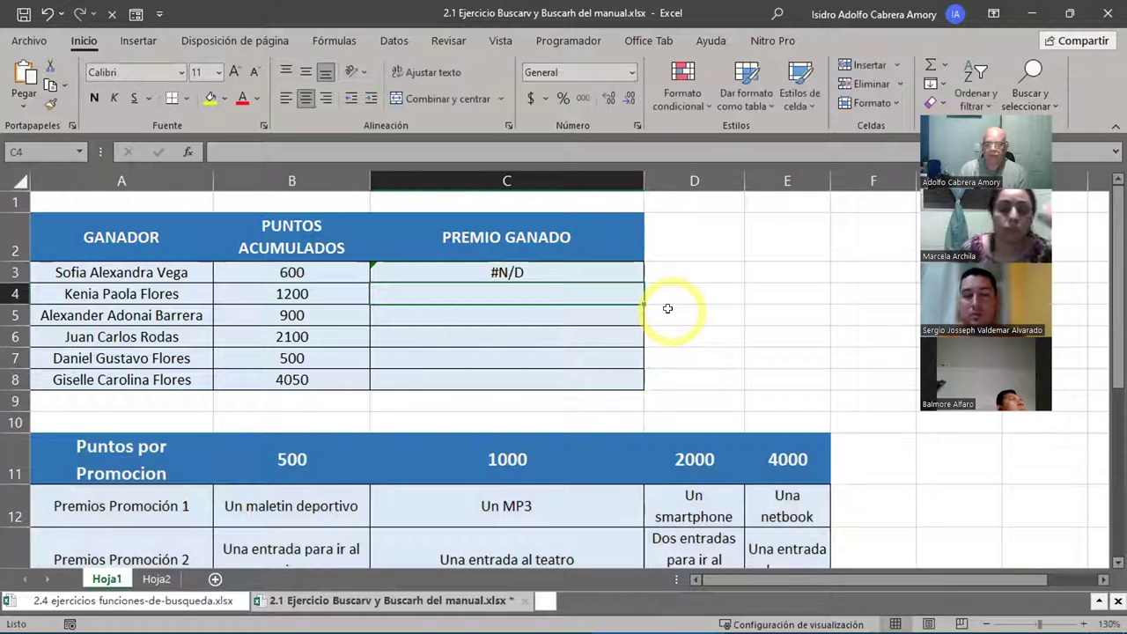
Step: Remove the FALSO argument from the C3 formula so it reads =BUSCARH(B3;$A$11:$E$14;2)
left_click(566, 272)
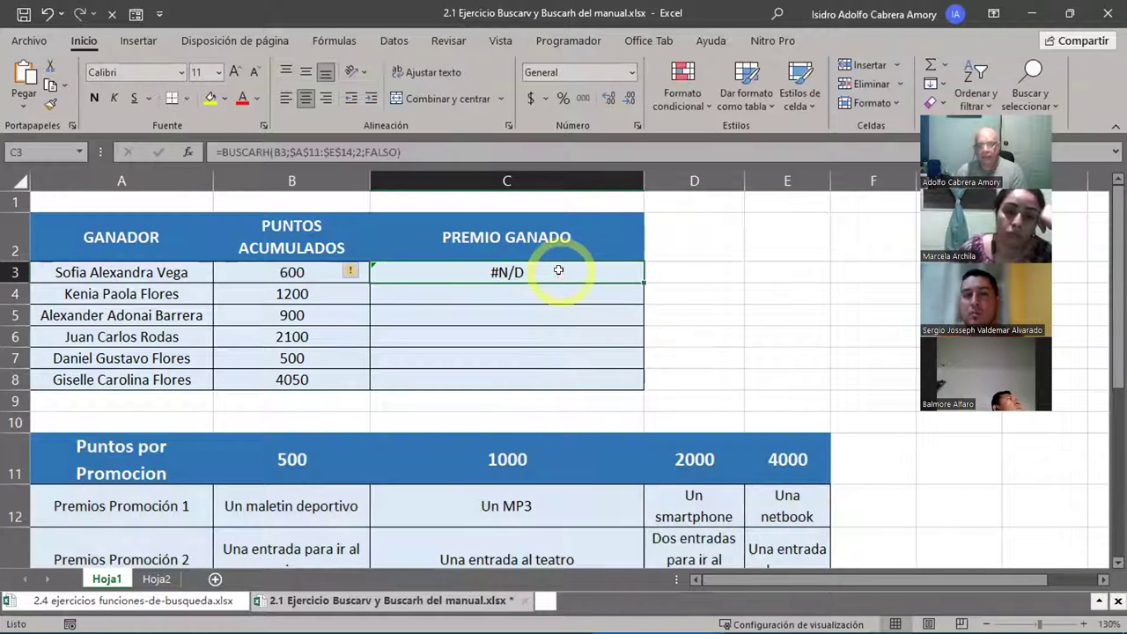
left_click(291, 273)
left_click_drag(264, 459, 476, 464)
left_click_drag(591, 471, 777, 472)
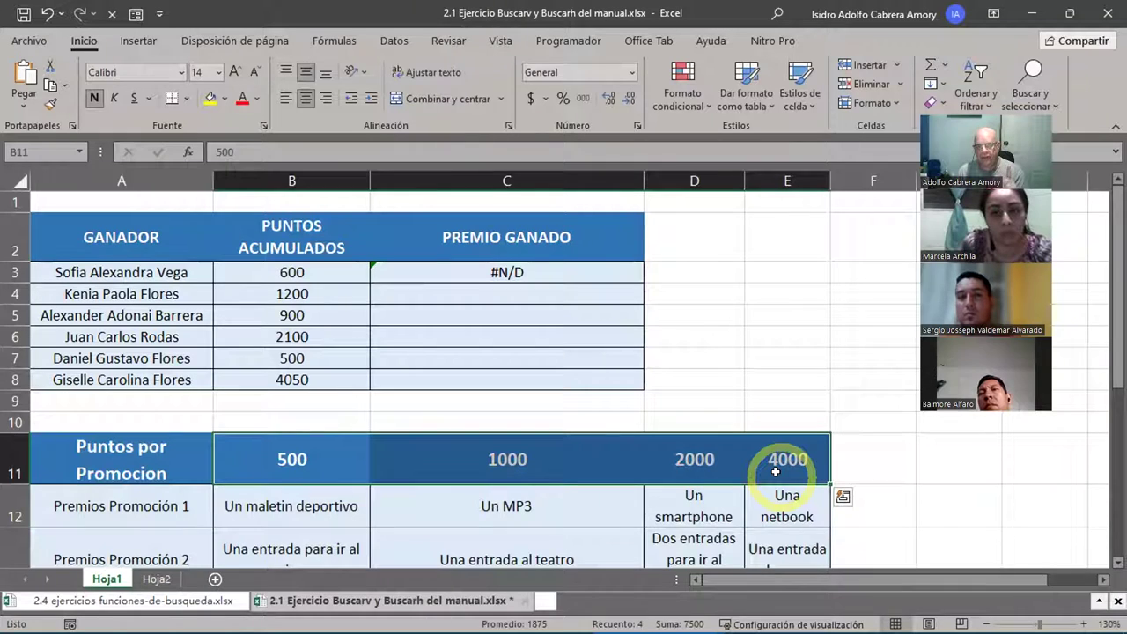
left_click(509, 272)
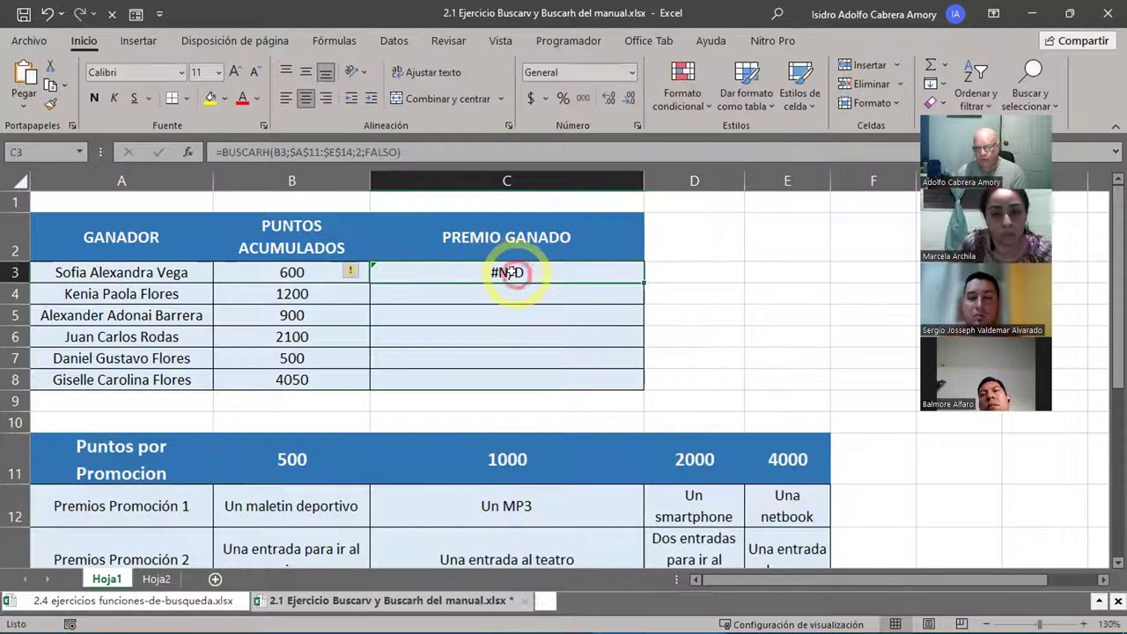
double_click(509, 272)
left_click(561, 272)
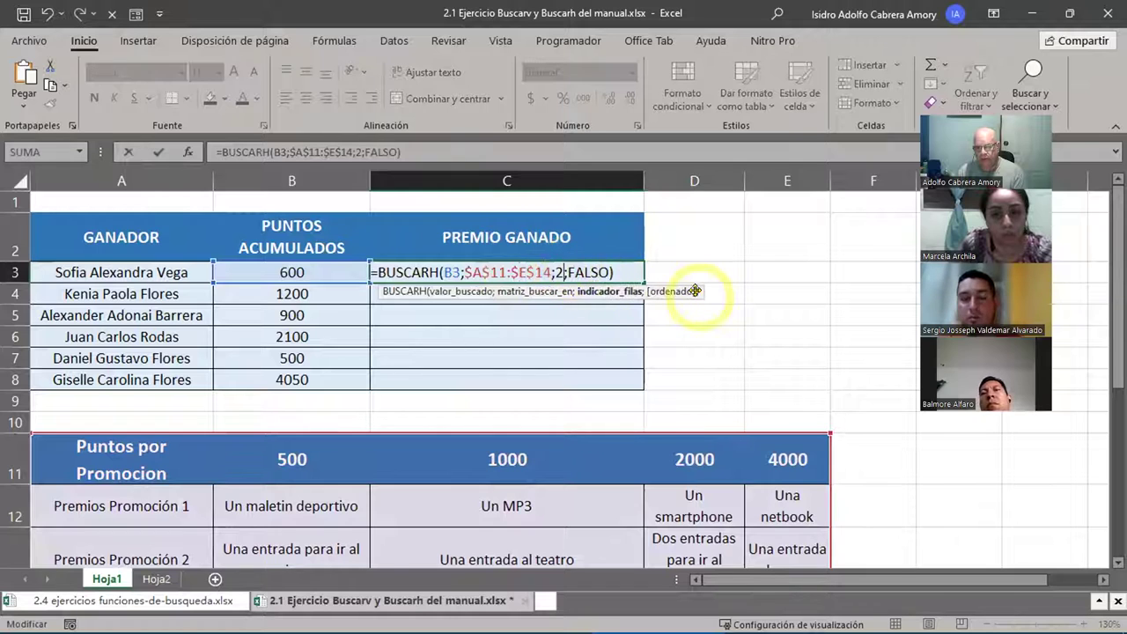
key("Delete")
key("Delete")
key("Delete")
key("Delete")
key("Delete")
key("Delete")
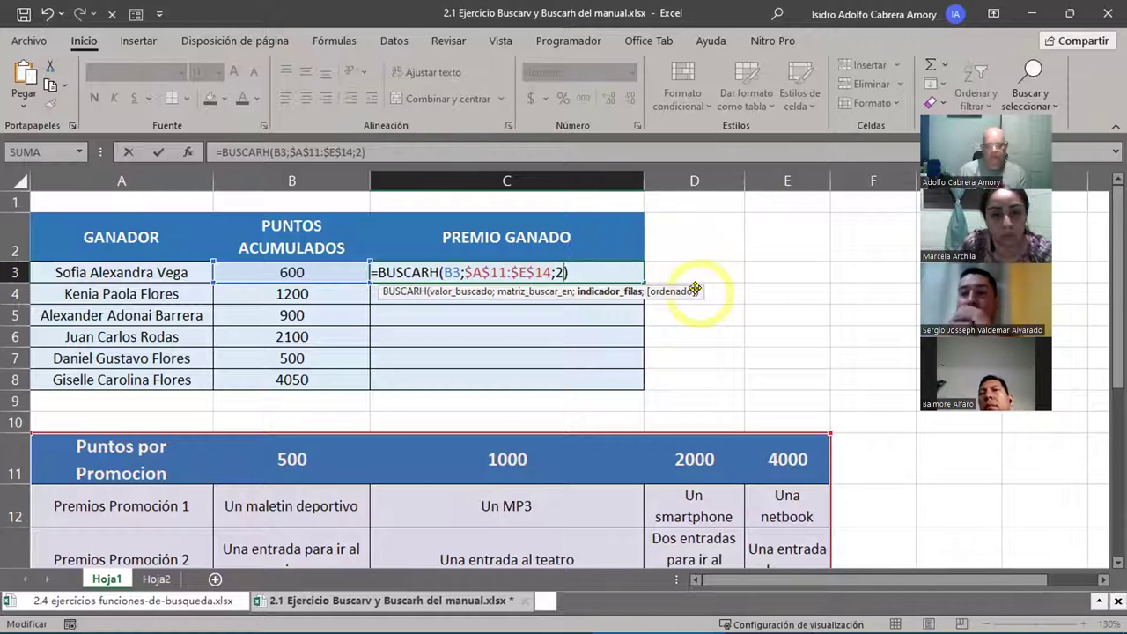
key("Return")
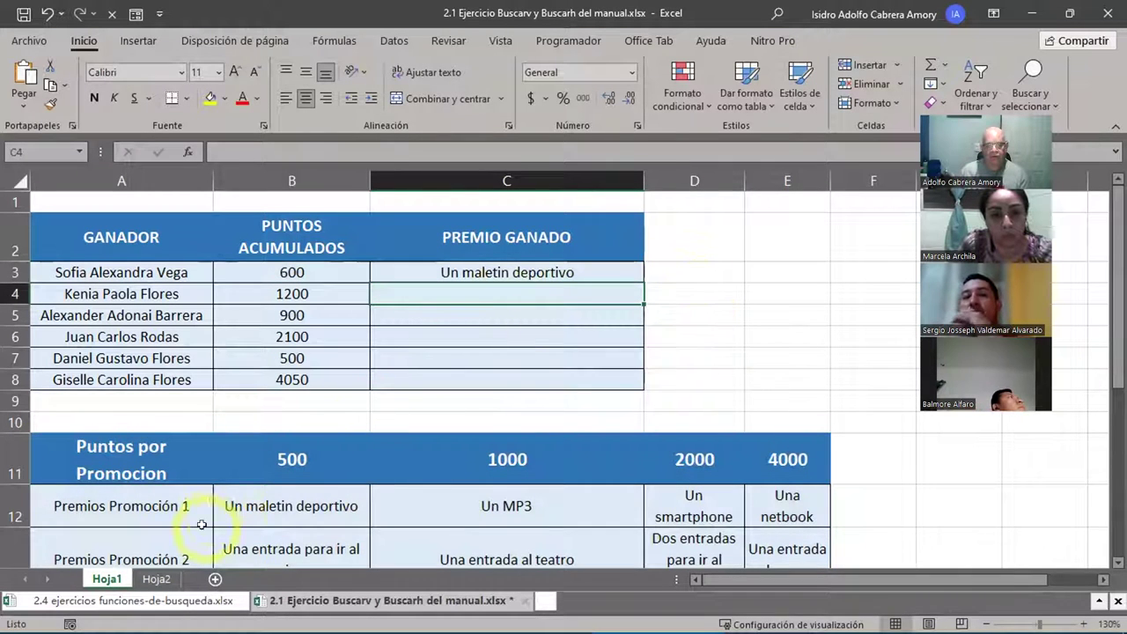
Step: Copy the BUSCARH formula from C3 down through C8 to fill the PREMIO GANADO column
left_click(249, 500)
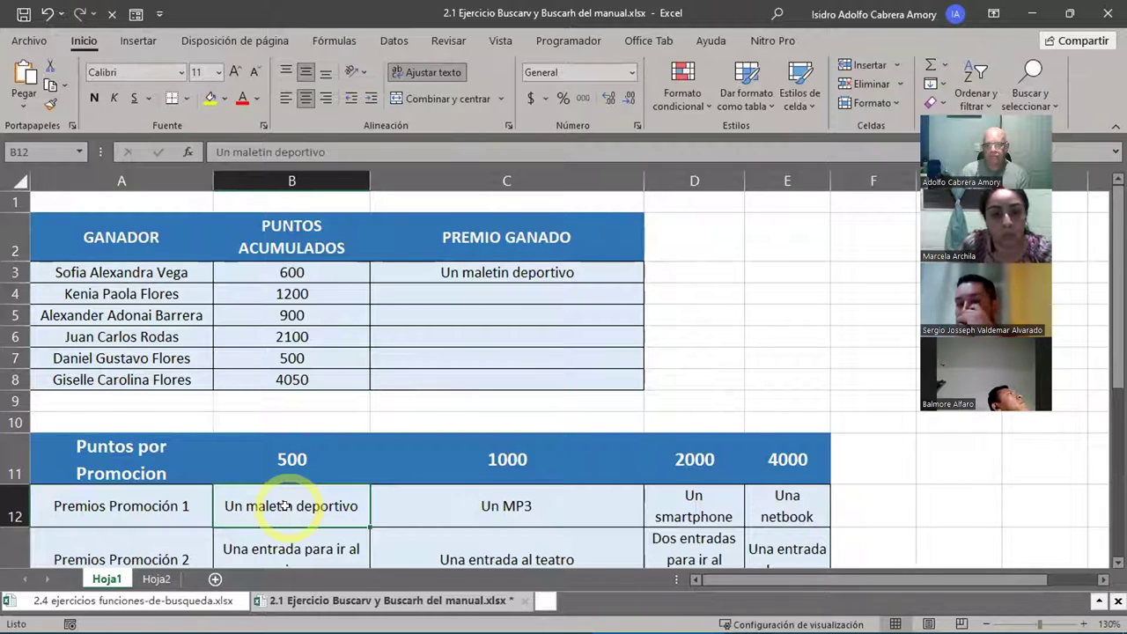
left_click(568, 273)
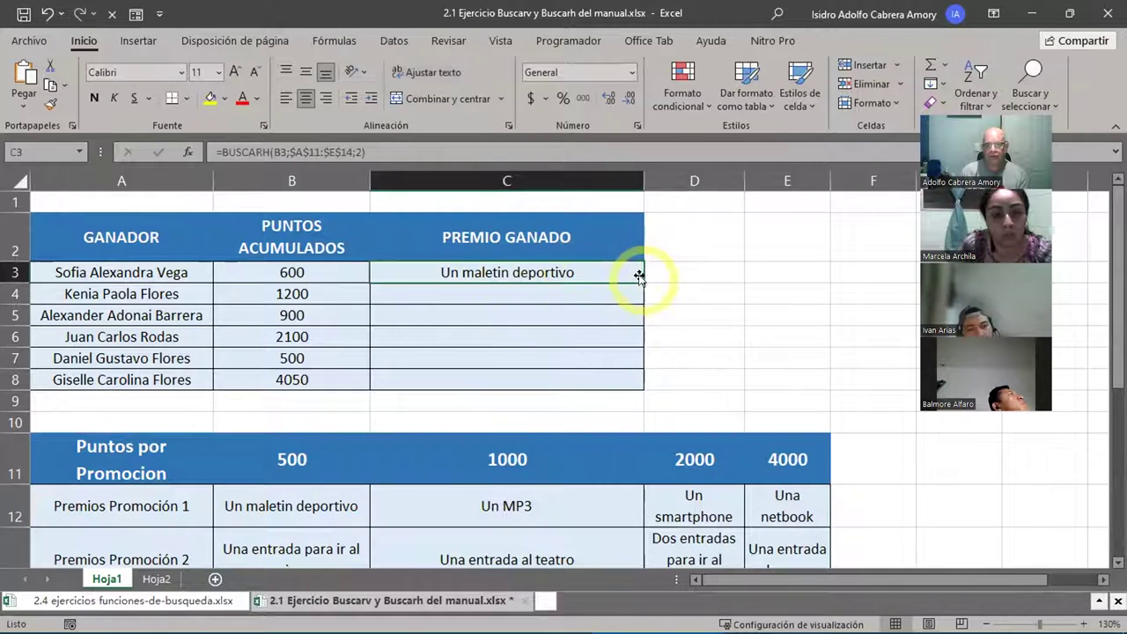
left_click_drag(640, 277, 633, 384)
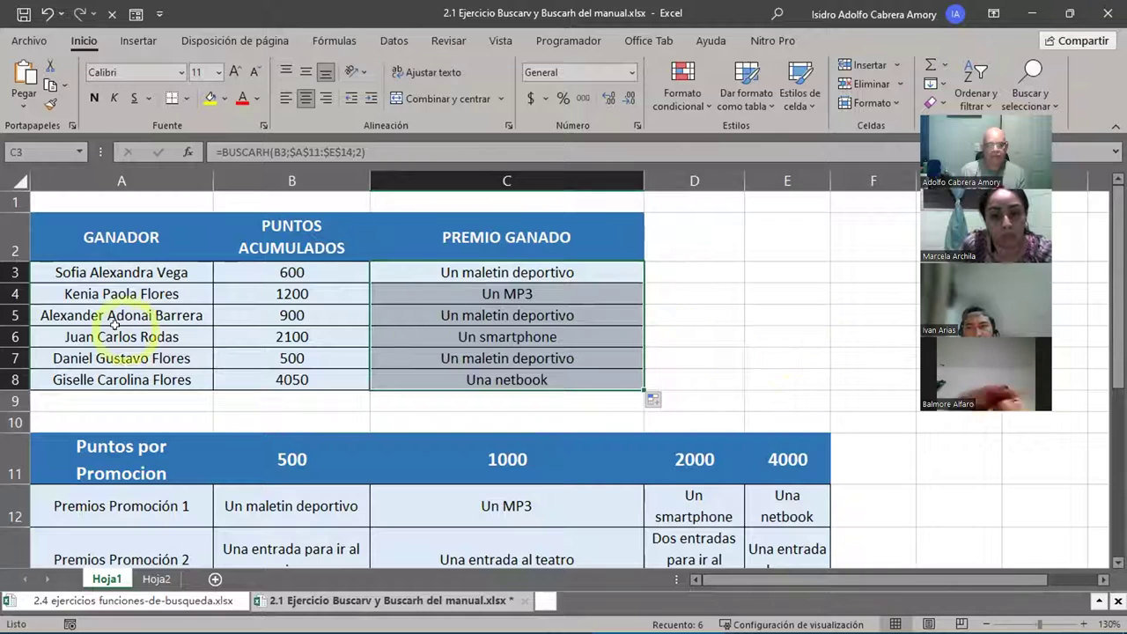
Step: Compare the accumulated points in B4, B5 and B8 with the point thresholds in row 11 and the Promoción 1 prizes
left_click_drag(79, 293, 341, 290)
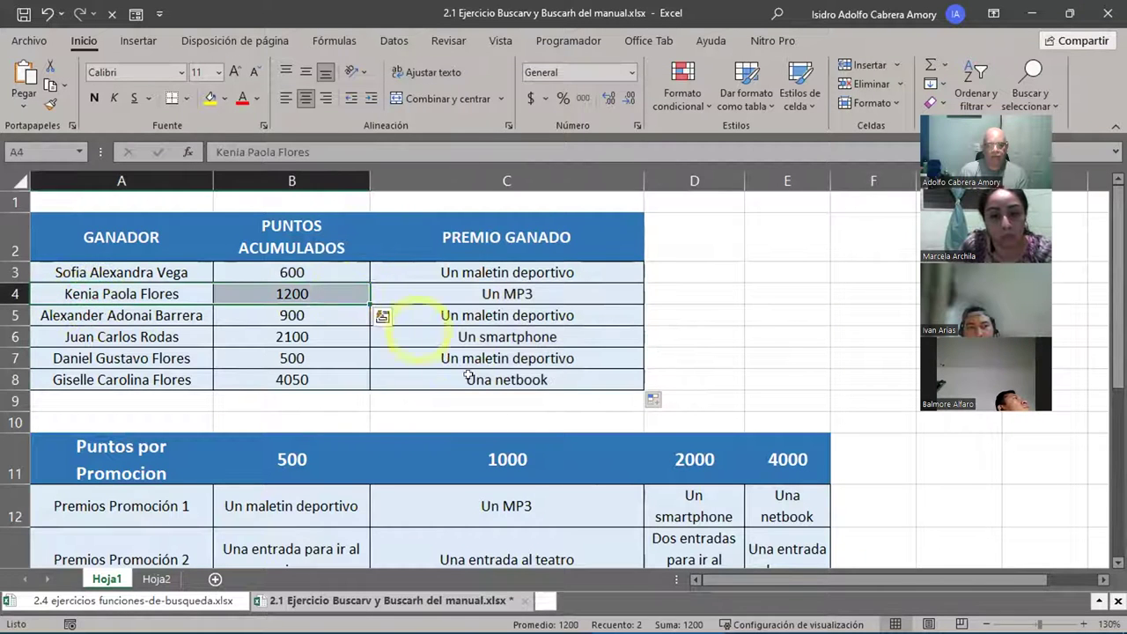
left_click(526, 498)
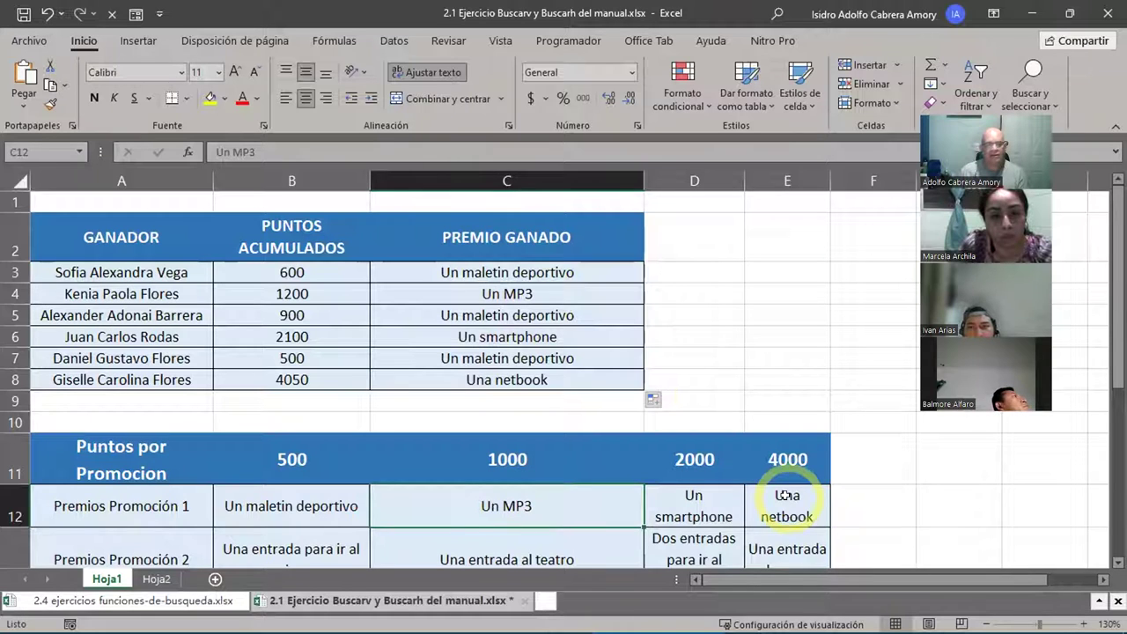
left_click(93, 315)
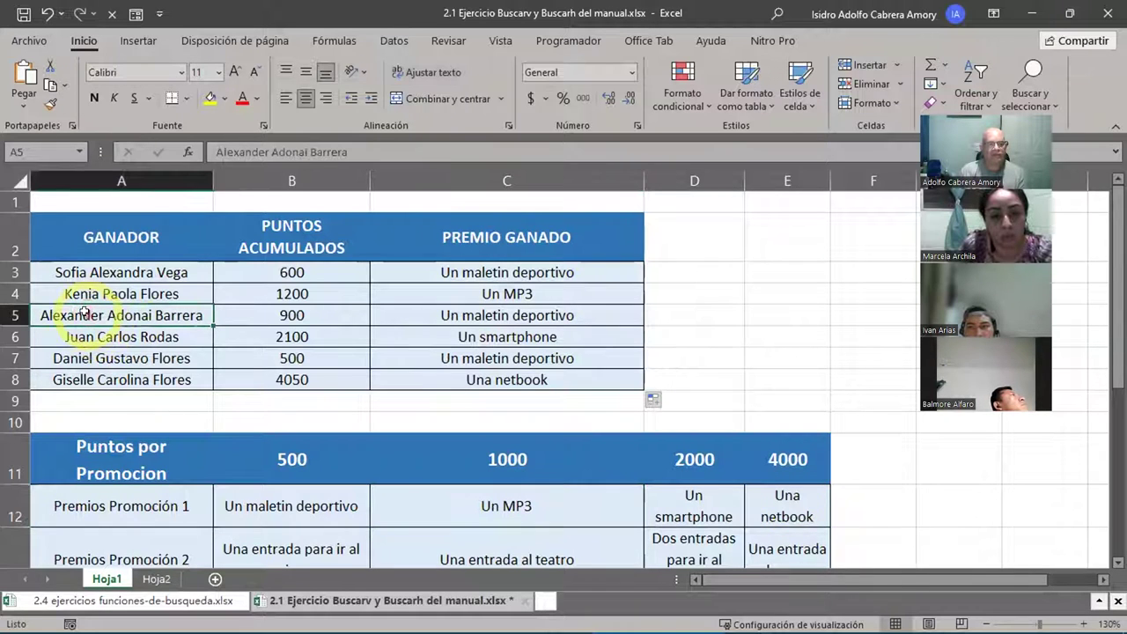
left_click(269, 309)
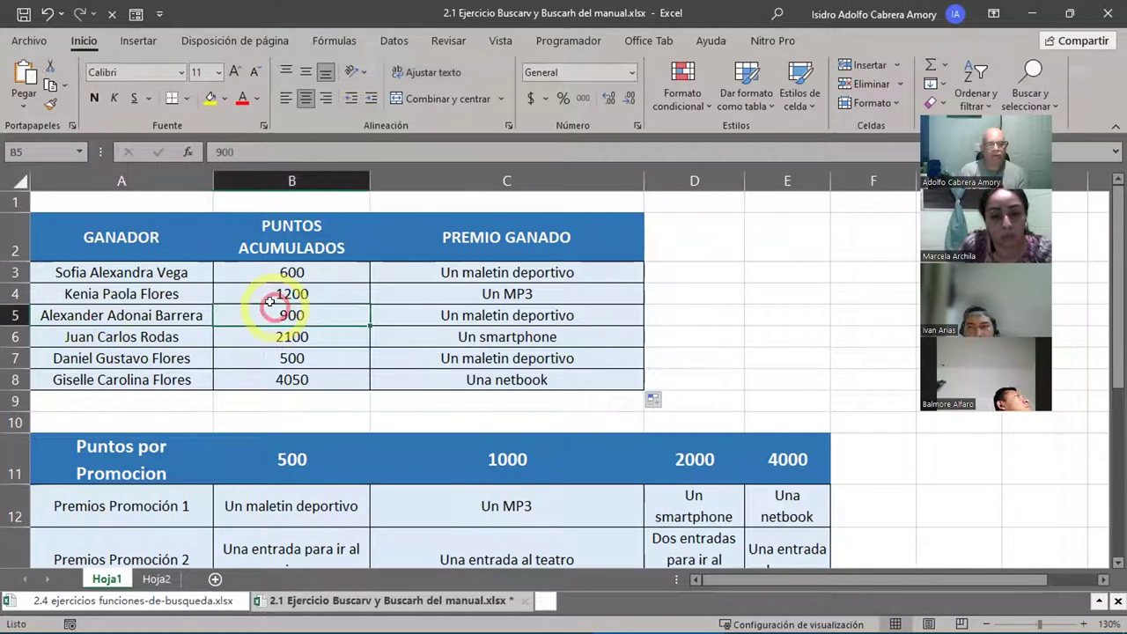
left_click(324, 505)
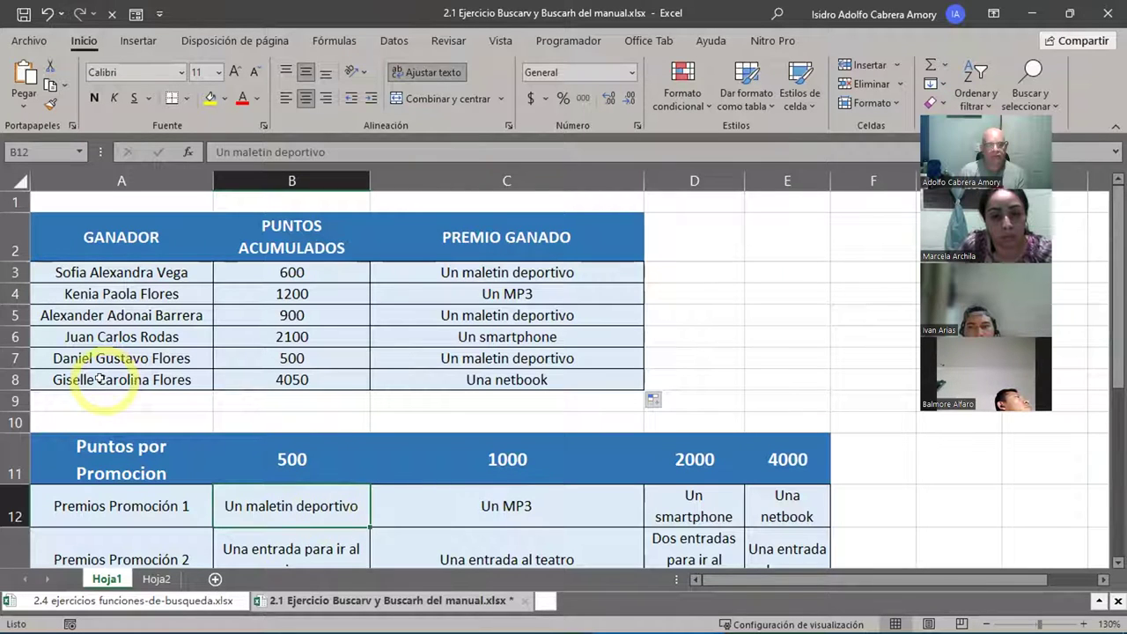
left_click(294, 375)
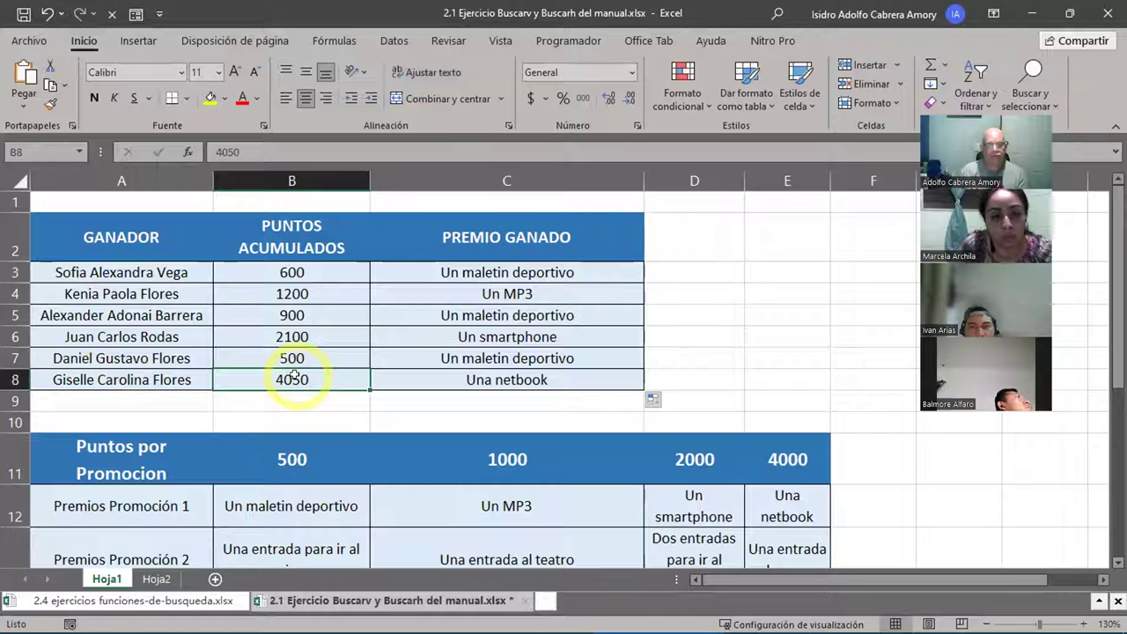
left_click(795, 458)
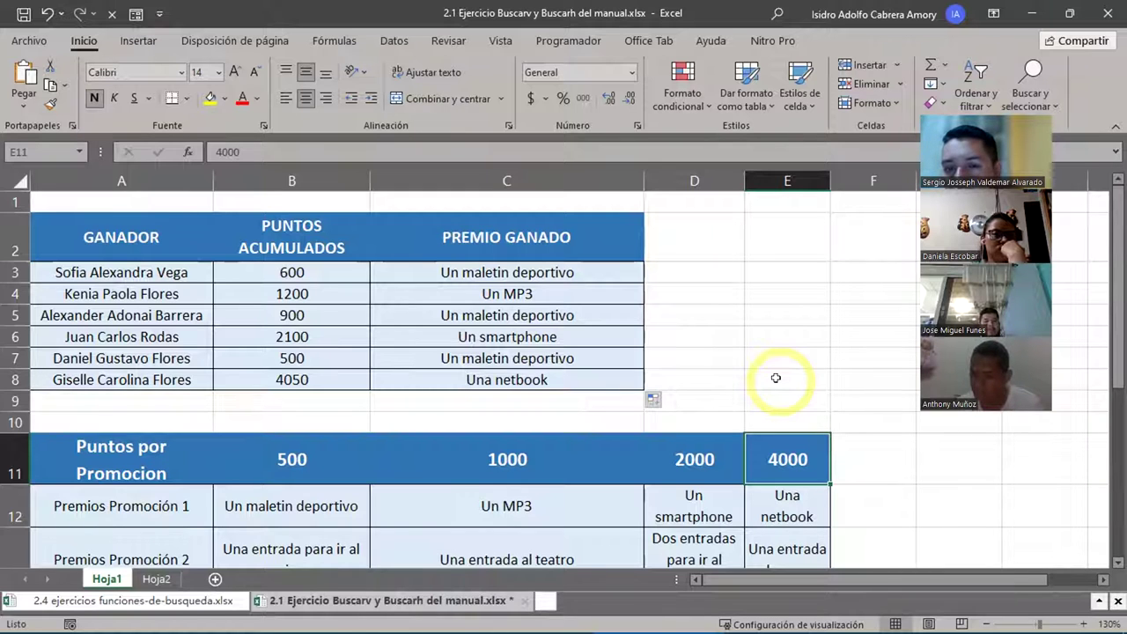
Step: Examine the promotions table A11:E14 row by row, covering the point thresholds and the prizes of all three promotions
scroll(775, 378, "down", 1)
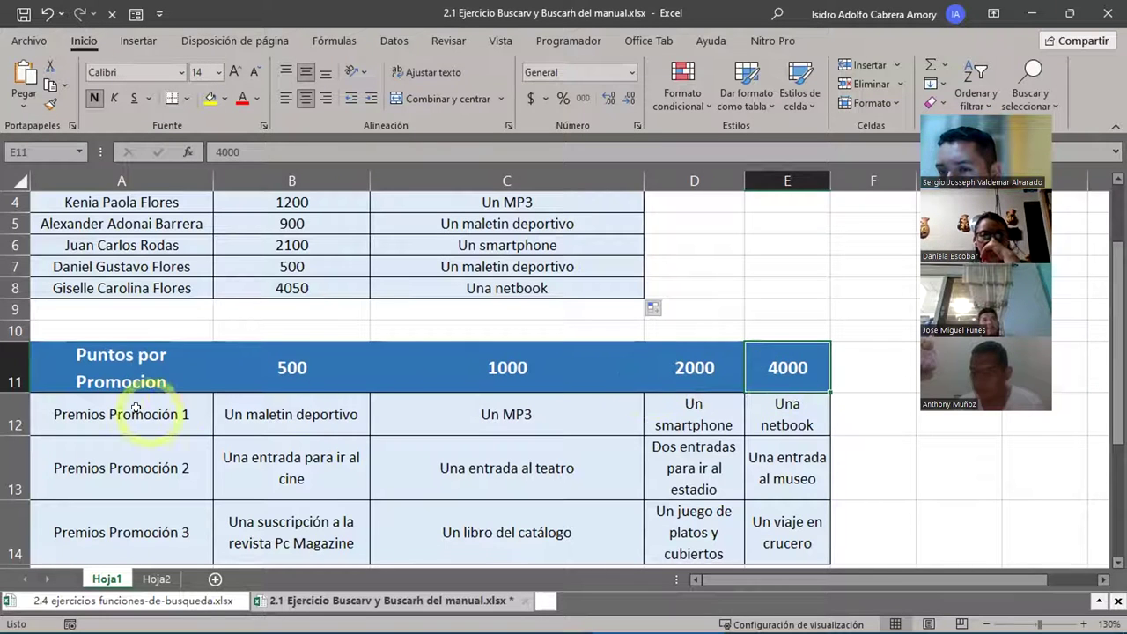
left_click_drag(146, 357, 772, 550)
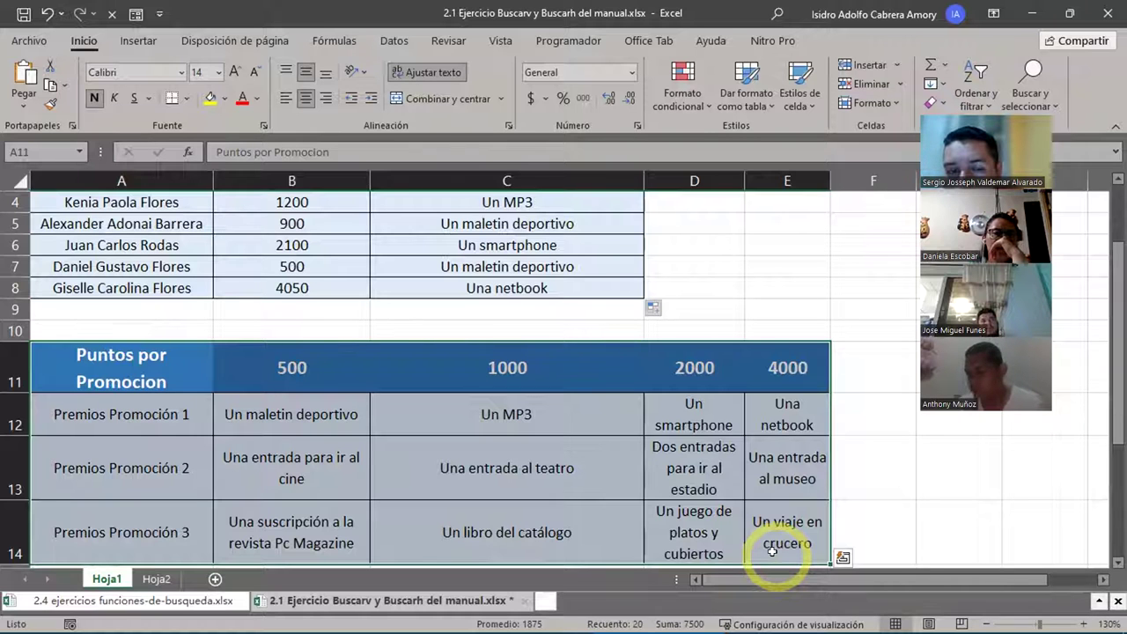
left_click(69, 406)
left_click_drag(198, 401, 759, 416)
left_click_drag(209, 366, 802, 361)
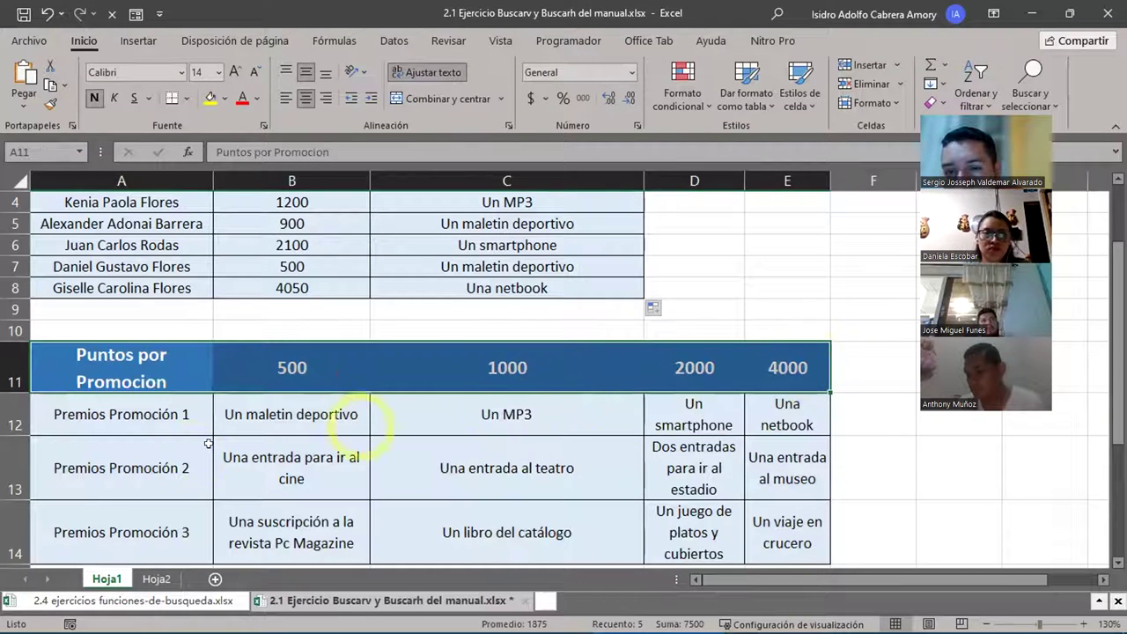
left_click_drag(123, 467, 744, 469)
left_click_drag(209, 534, 793, 531)
left_click_drag(110, 428, 787, 410)
left_click_drag(141, 480, 816, 459)
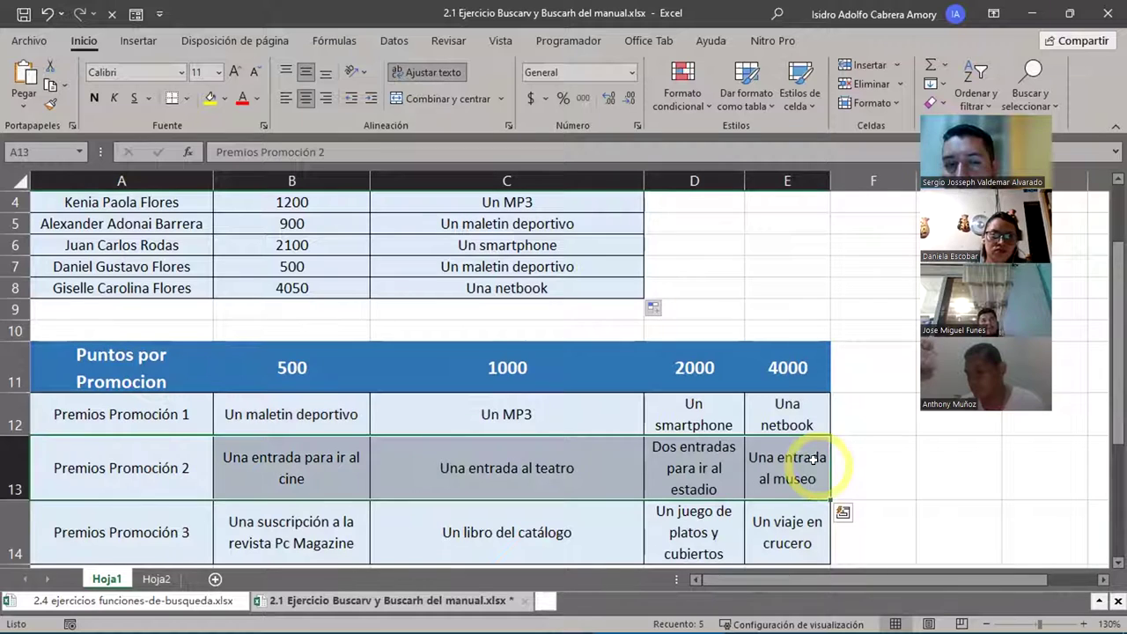
Step: Examine the promotions table column by column, reading the prizes under 500, 1000, 2000 and 4000 points
left_click_drag(297, 361, 352, 528)
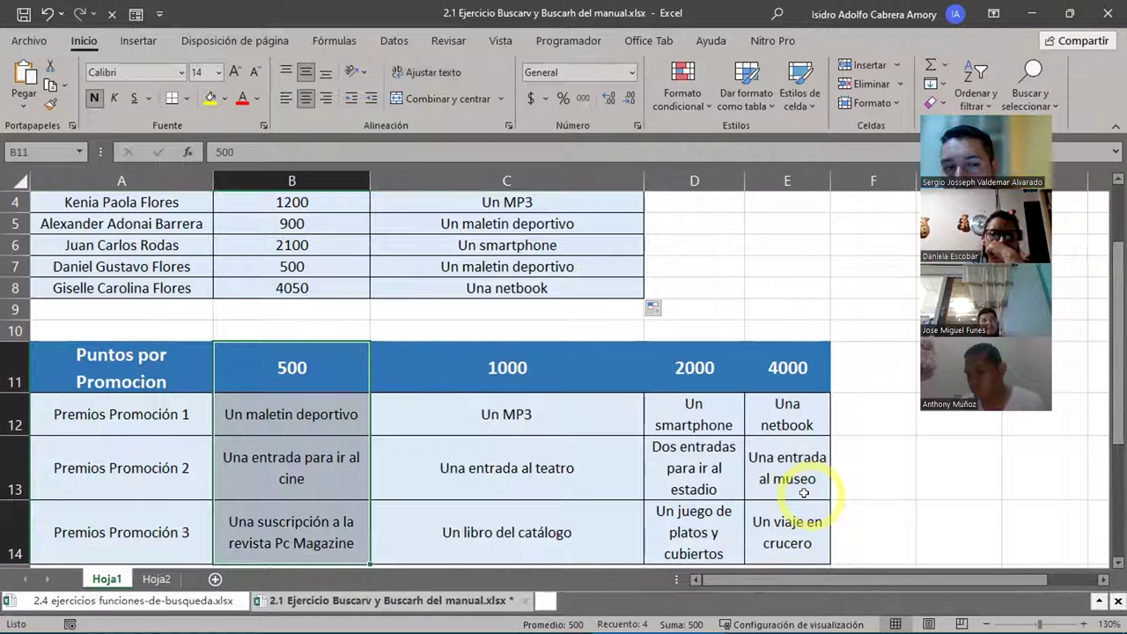
left_click_drag(576, 370, 578, 535)
left_click_drag(661, 360, 687, 516)
left_click(776, 353)
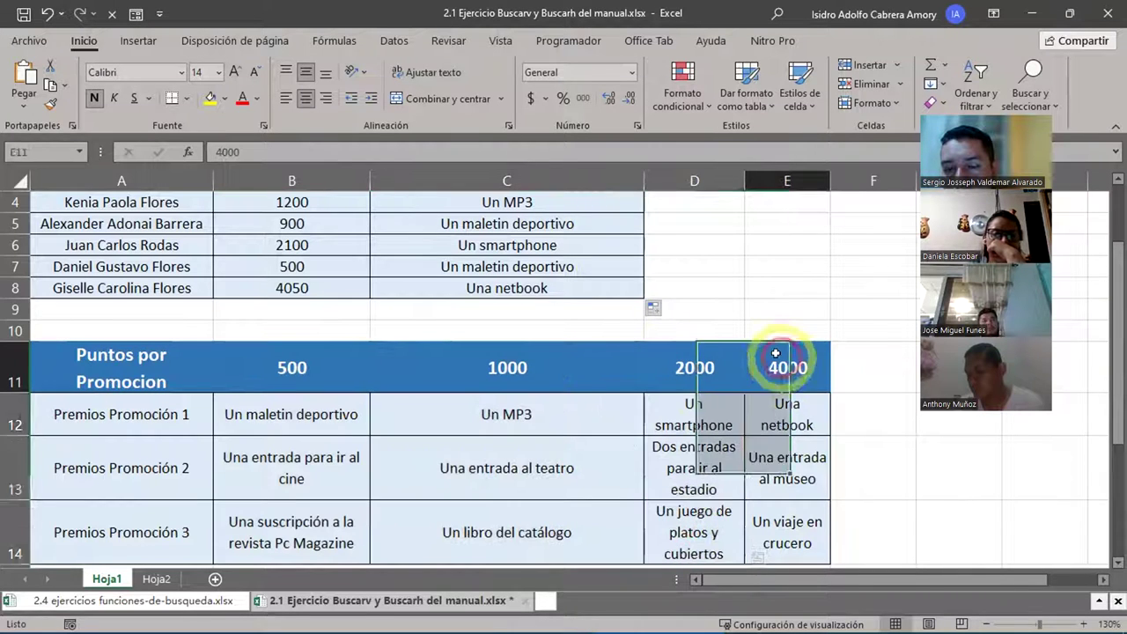
left_click_drag(776, 353, 771, 526)
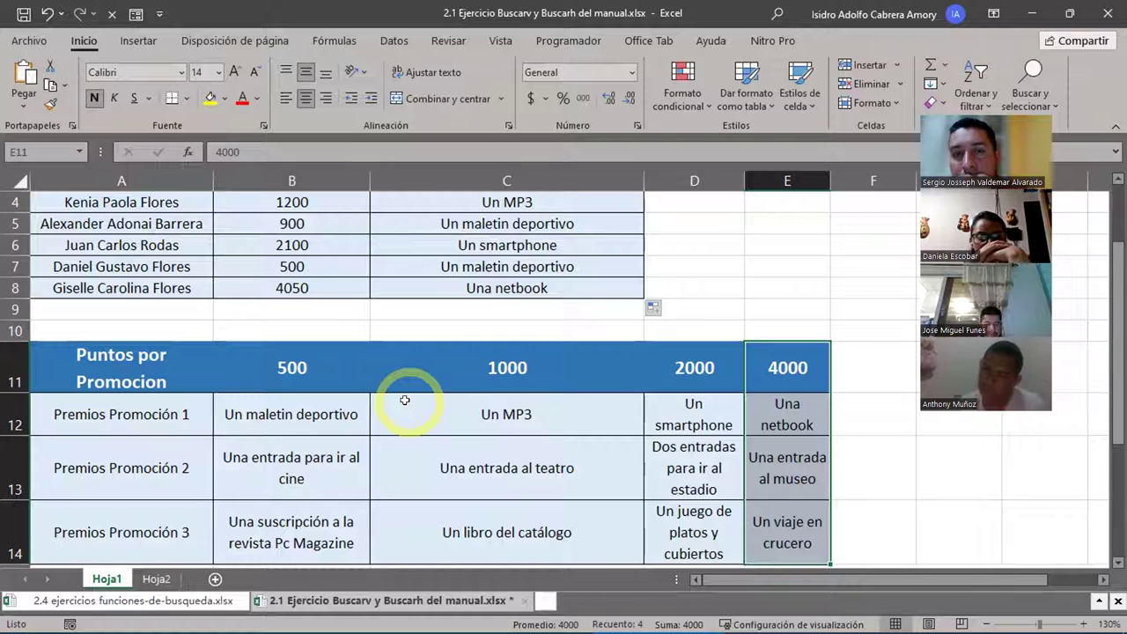
Step: Review the prize rows of Promoción 1, Promoción 2 and Promoción 3 across all point levels
left_click_drag(75, 415, 760, 411)
left_click_drag(197, 410, 782, 414)
left_click_drag(139, 467, 747, 457)
left_click_drag(150, 535, 777, 509)
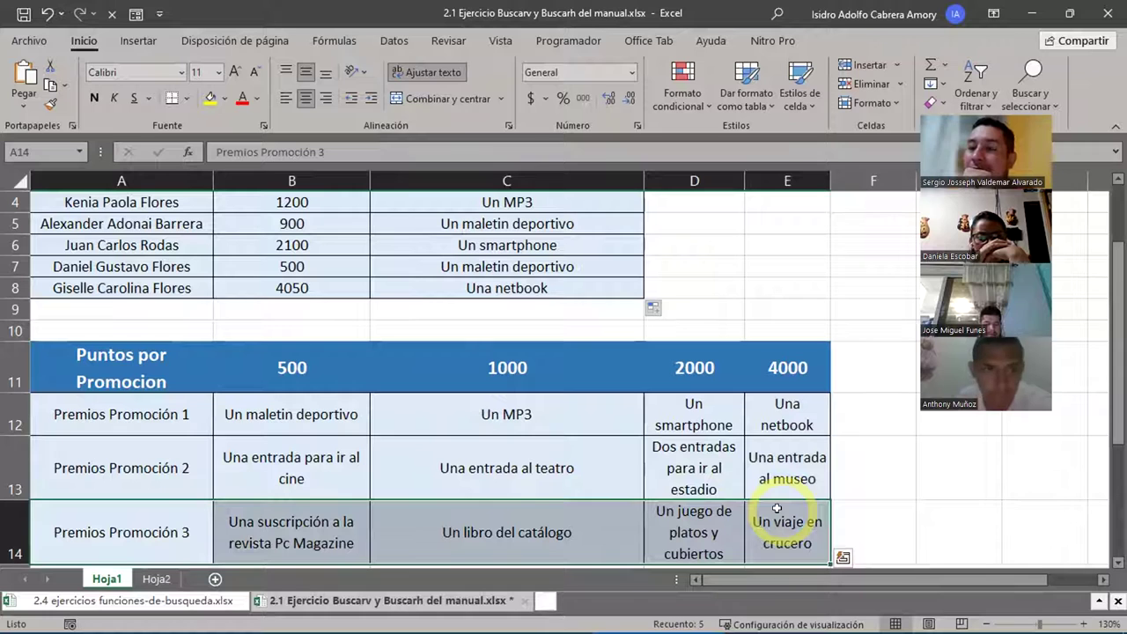
left_click_drag(101, 414, 823, 416)
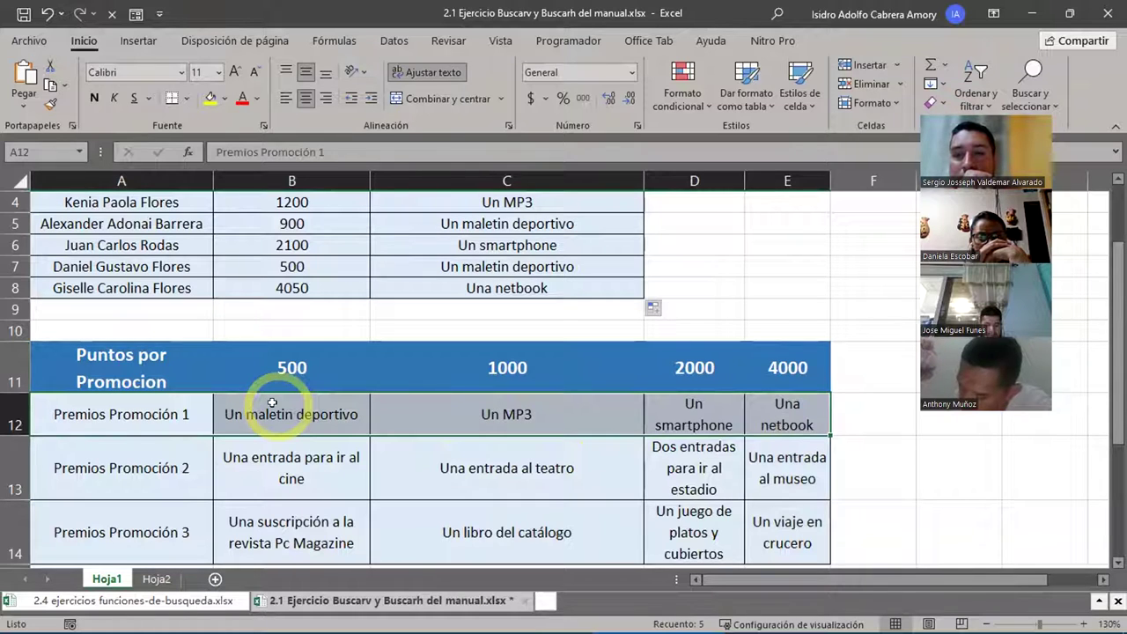
Step: Review the 500, 1000 and 2000 point columns and how the rows of A11:E14 are counted from the header row
left_click_drag(291, 362, 333, 534)
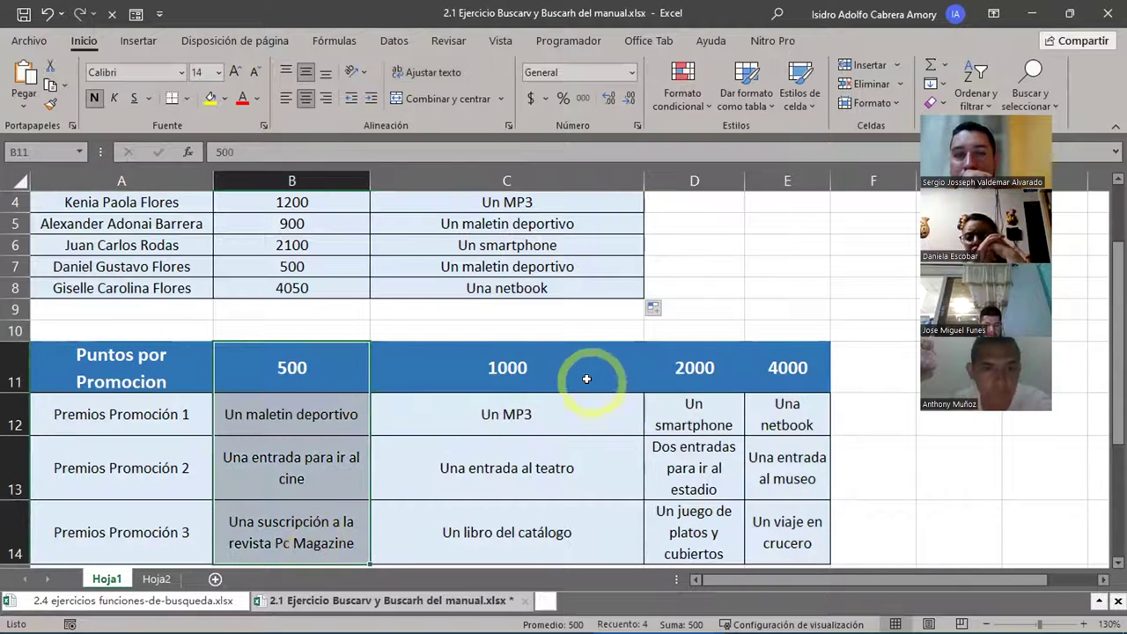
left_click_drag(586, 379, 624, 528)
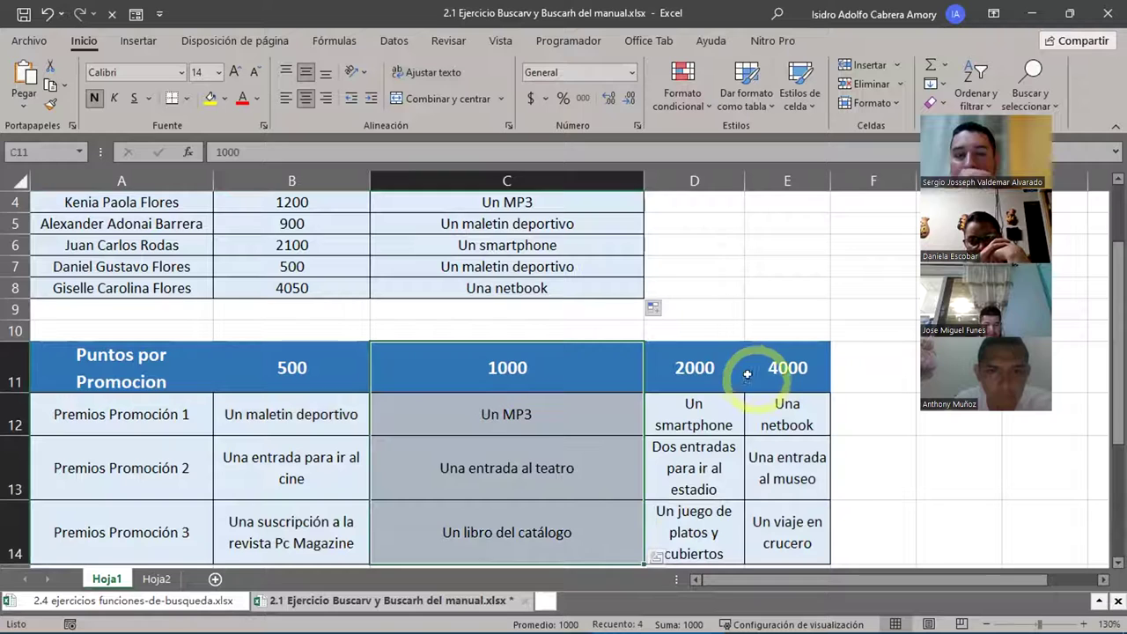
left_click_drag(727, 370, 736, 553)
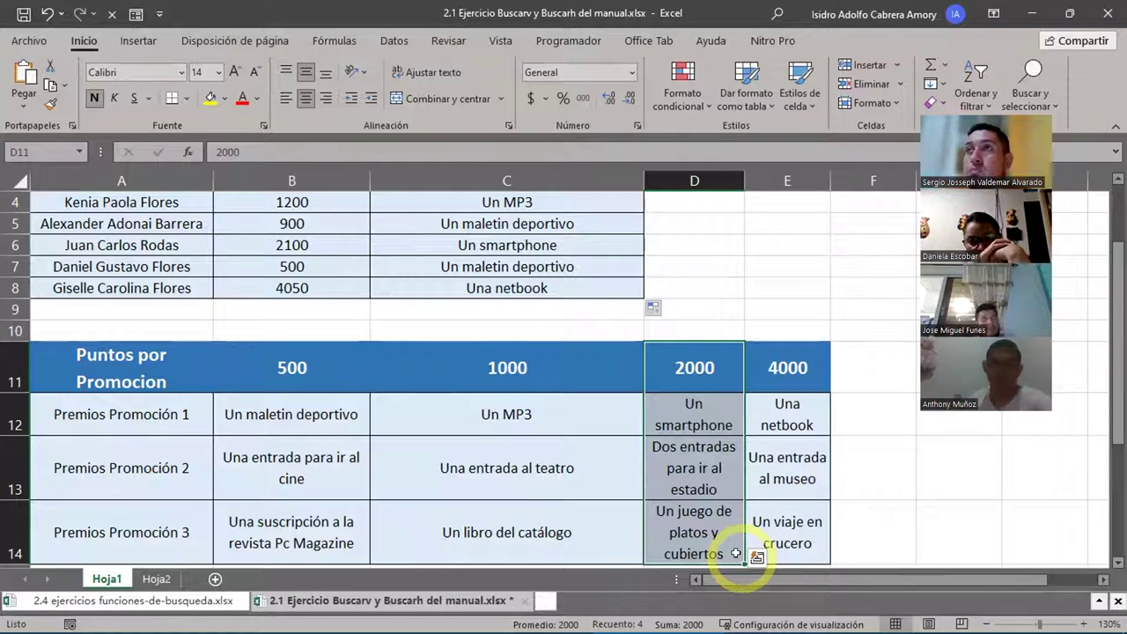
left_click_drag(111, 370, 787, 521)
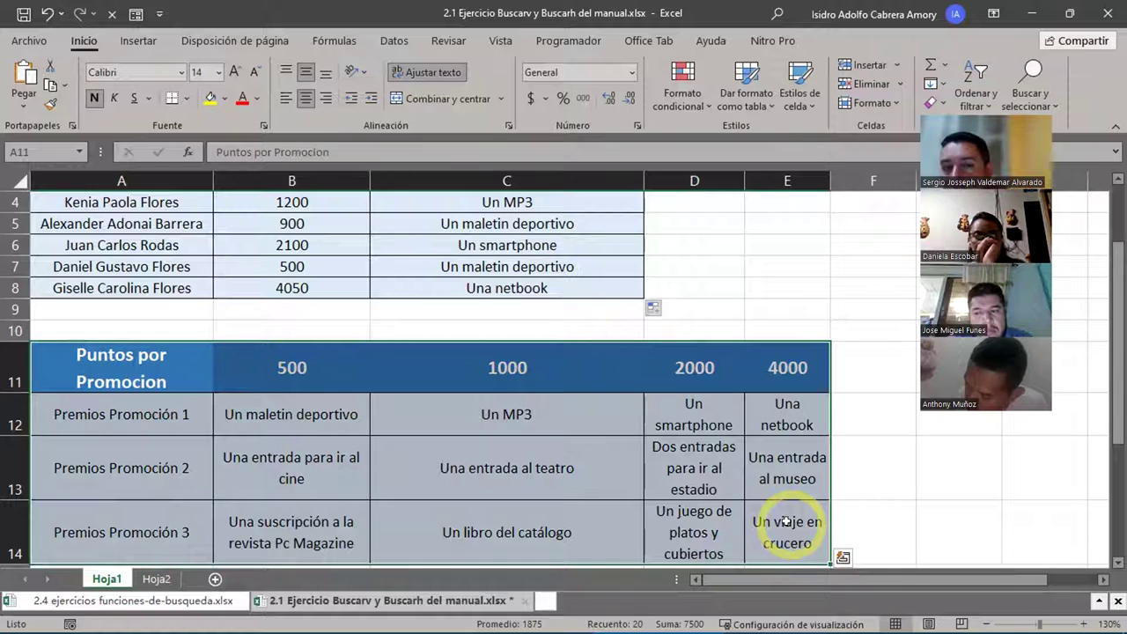
left_click_drag(148, 372, 787, 403)
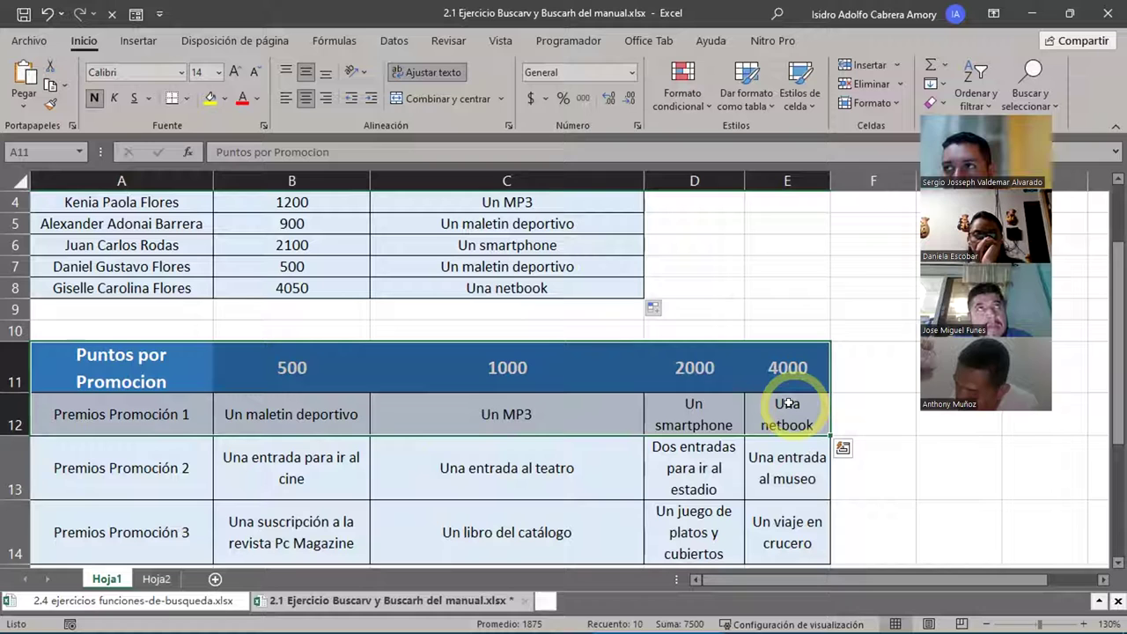
left_click_drag(138, 365, 780, 472)
Step: Change the row index in the C3 BUSCARH formula to 3 to return the Promoción 2 prizes
scroll(781, 473, "up", 2)
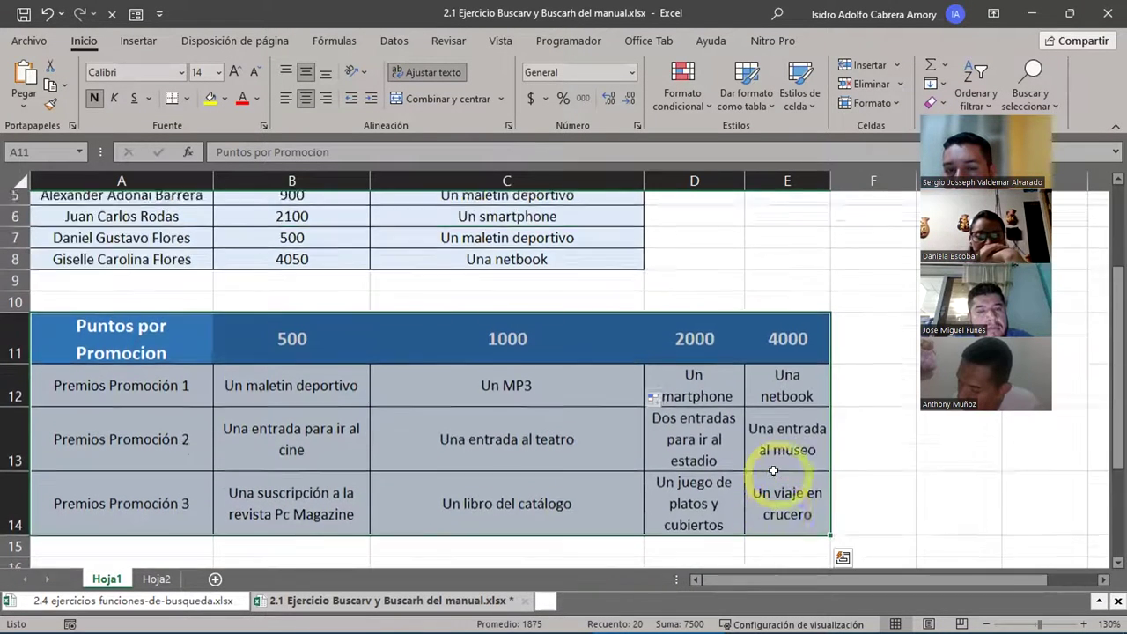
double_click(605, 268)
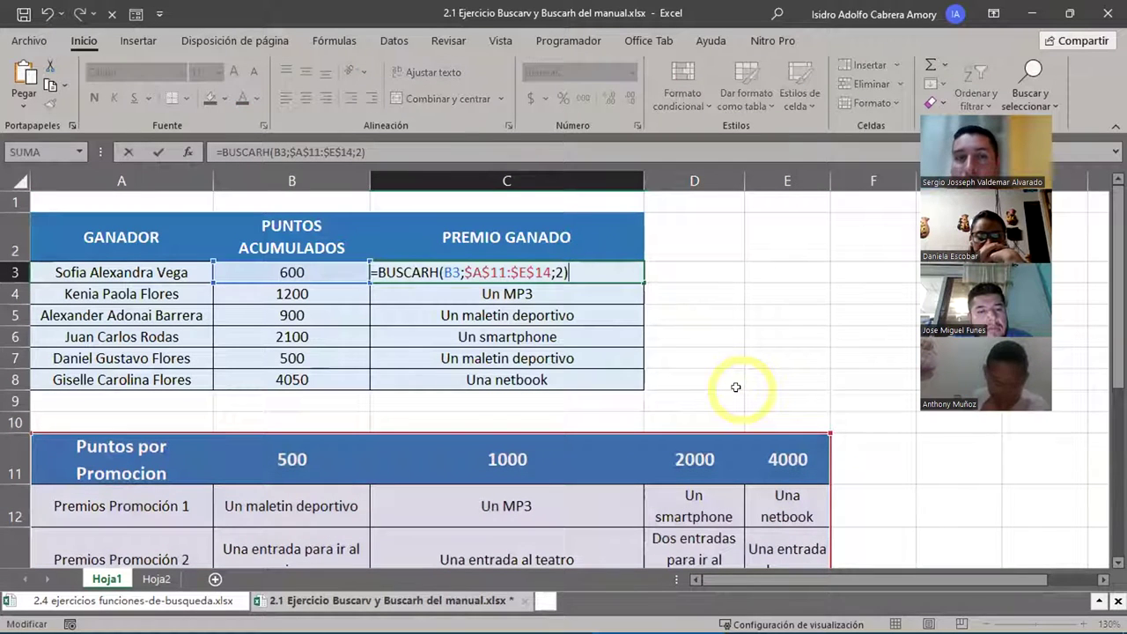
scroll(736, 388, "down", 2)
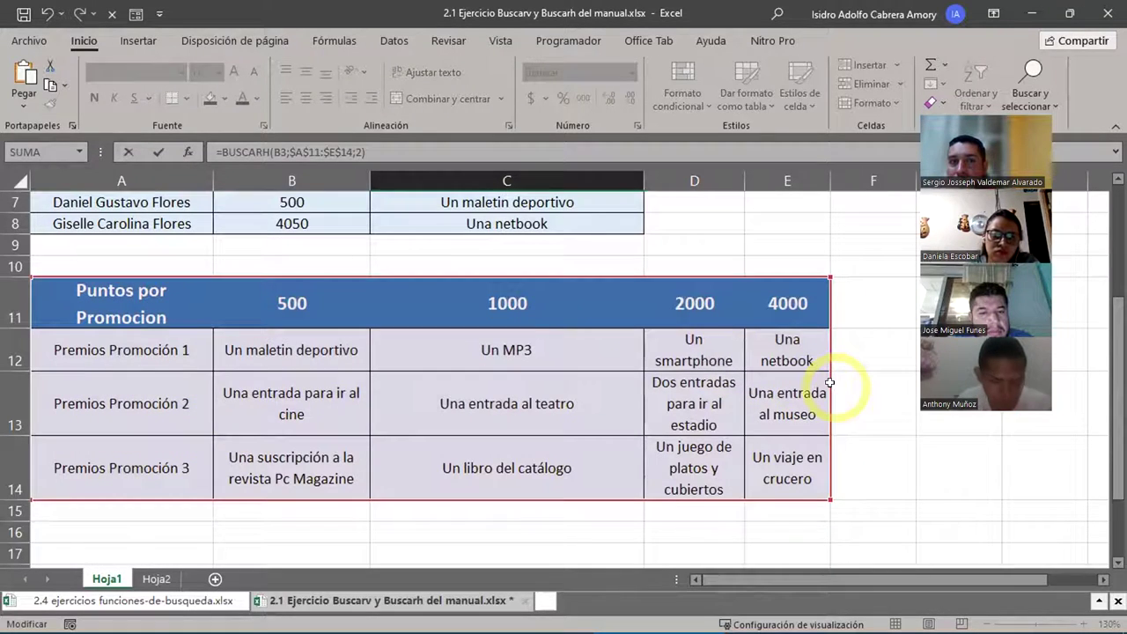
scroll(824, 388, "up", 2)
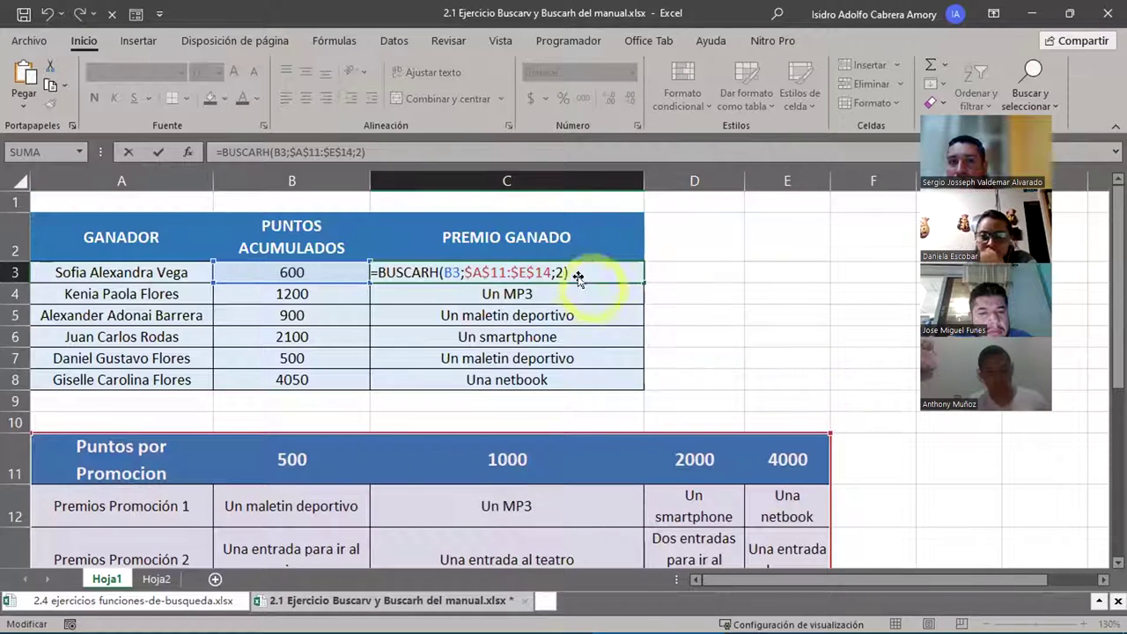
left_click(562, 271)
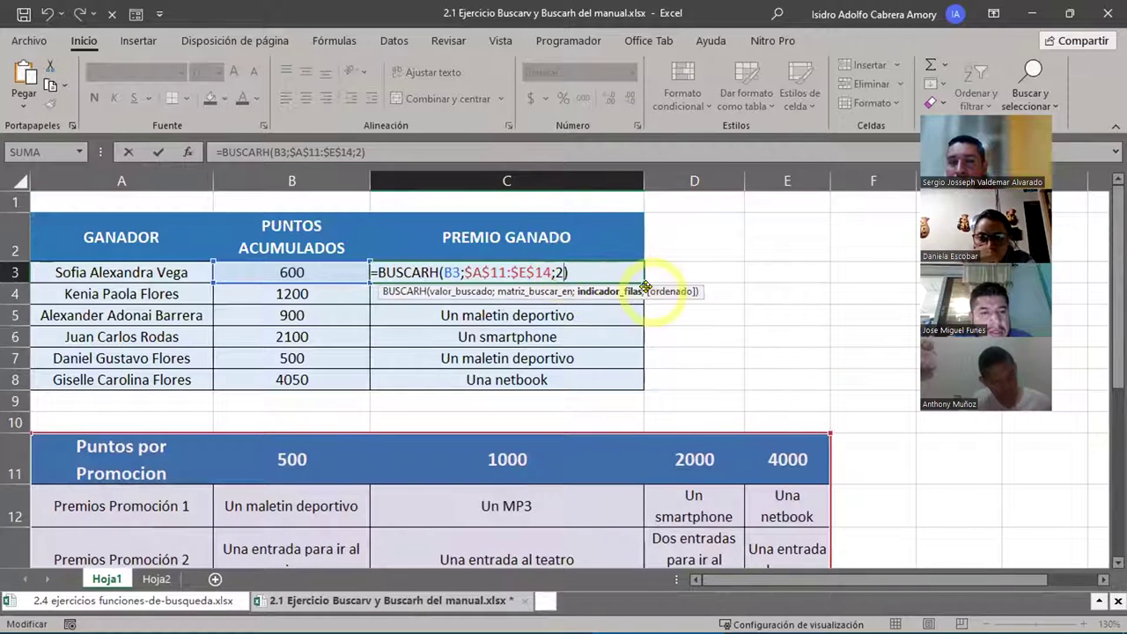
key("BackSpace")
type("3")
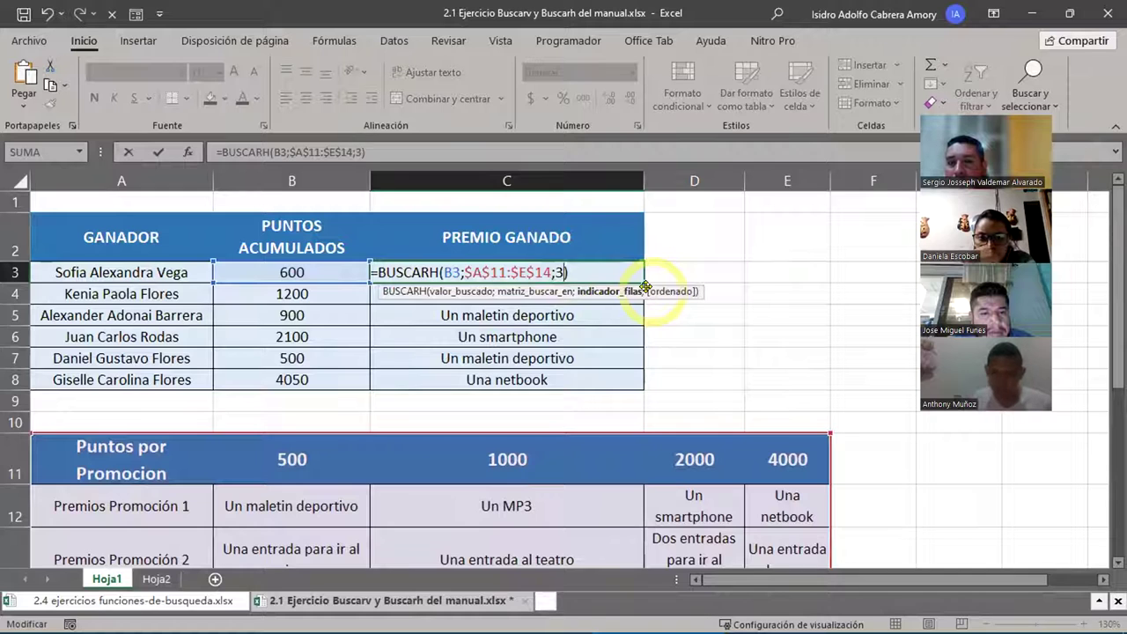
key("Right")
key("Return")
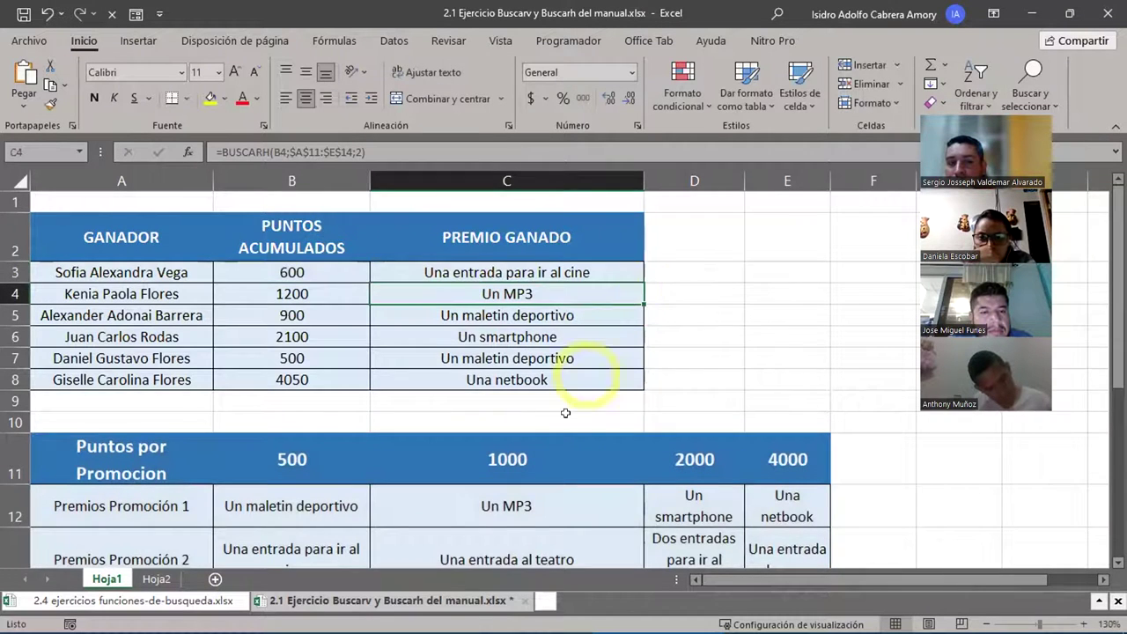
Step: Check the C3 prize against B13, and copy the updated formula from C3 down through C8
scroll(546, 414, "down", 1)
left_click(295, 476)
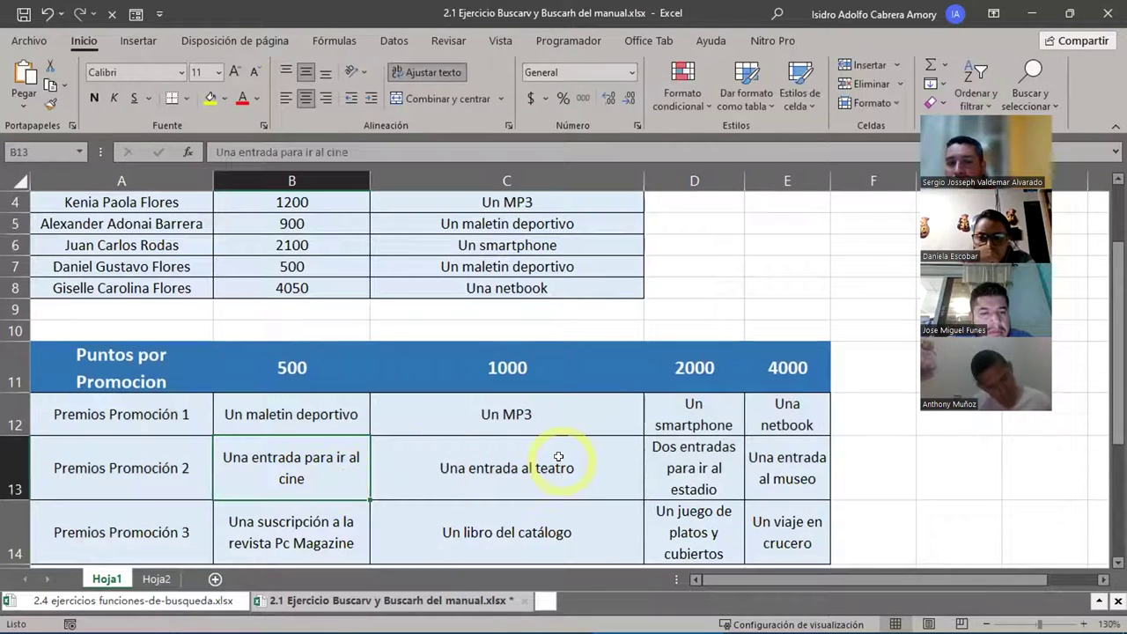
scroll(559, 457, "up", 1)
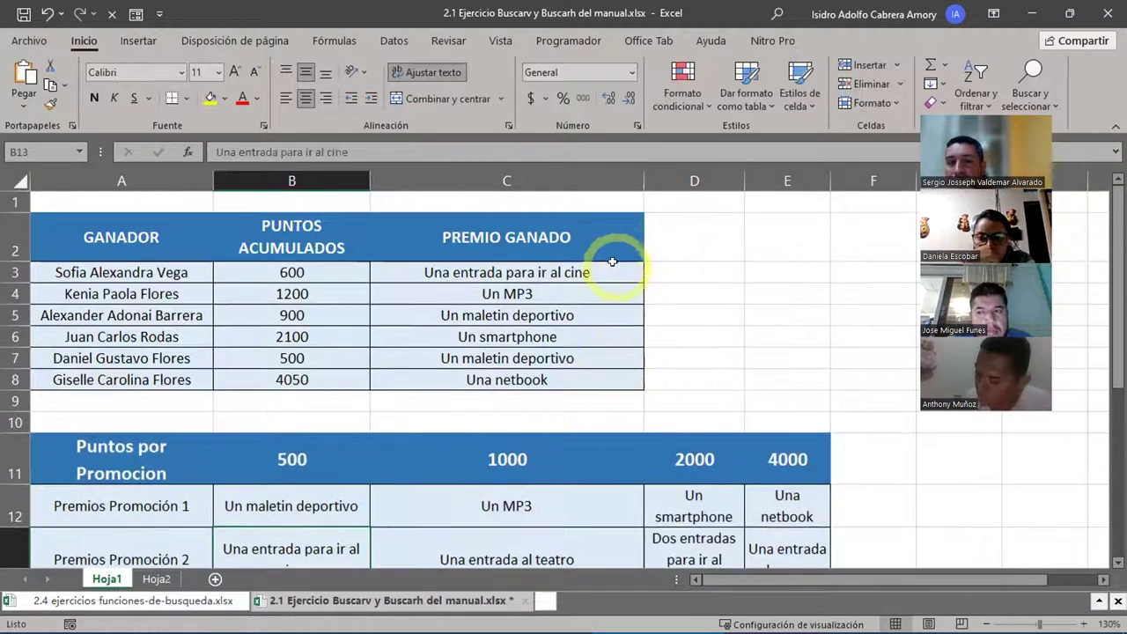
left_click(633, 273)
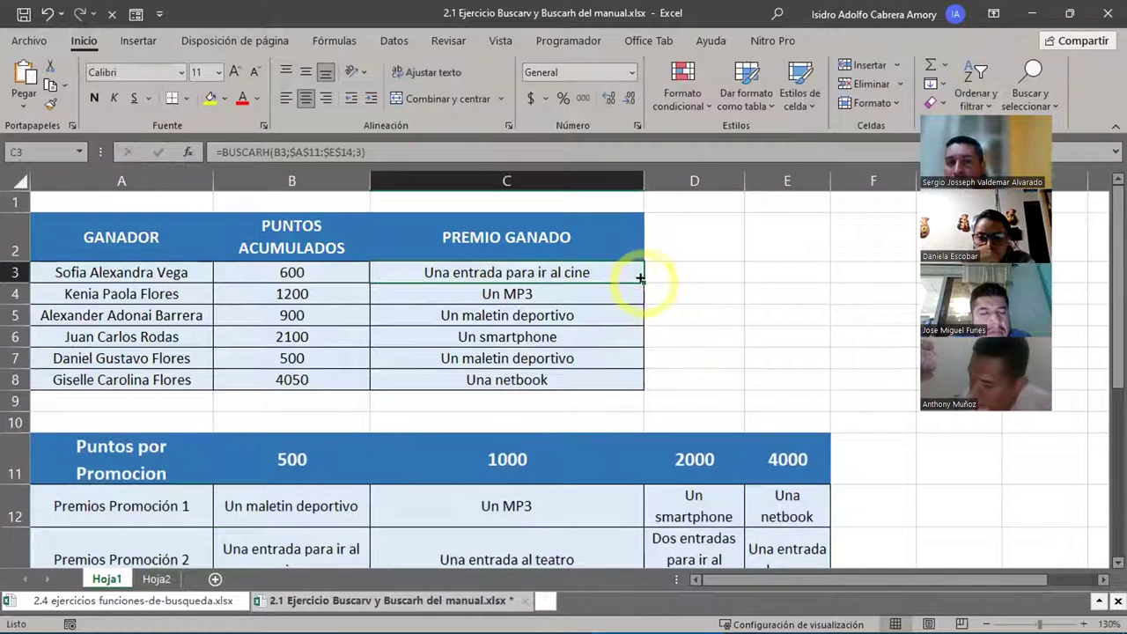
left_click_drag(643, 277, 651, 381)
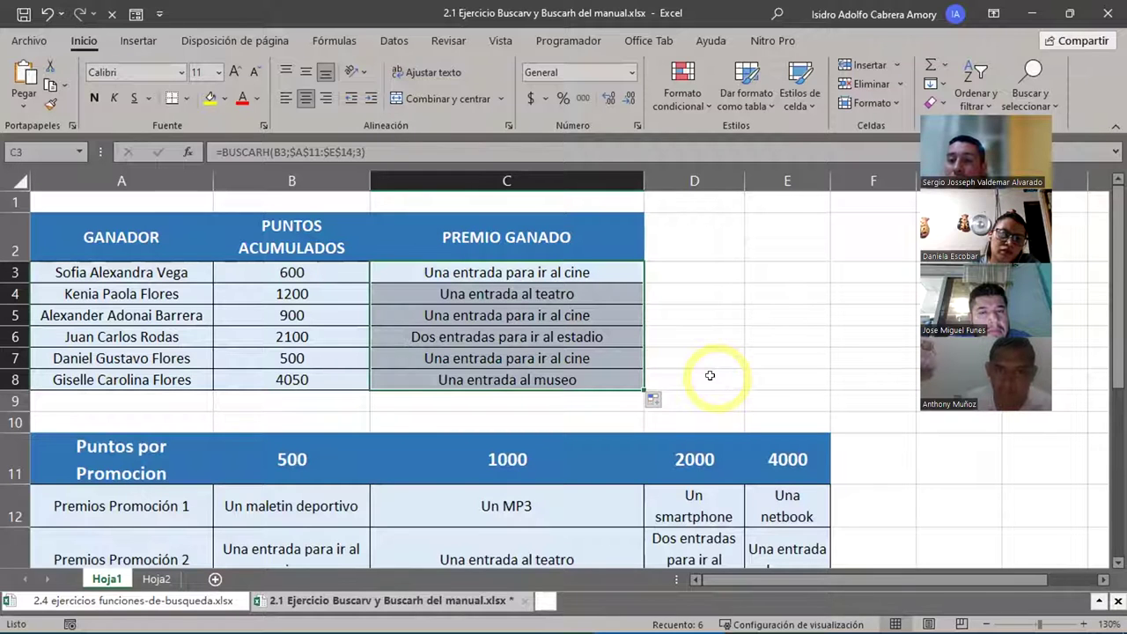
left_click(1051, 125)
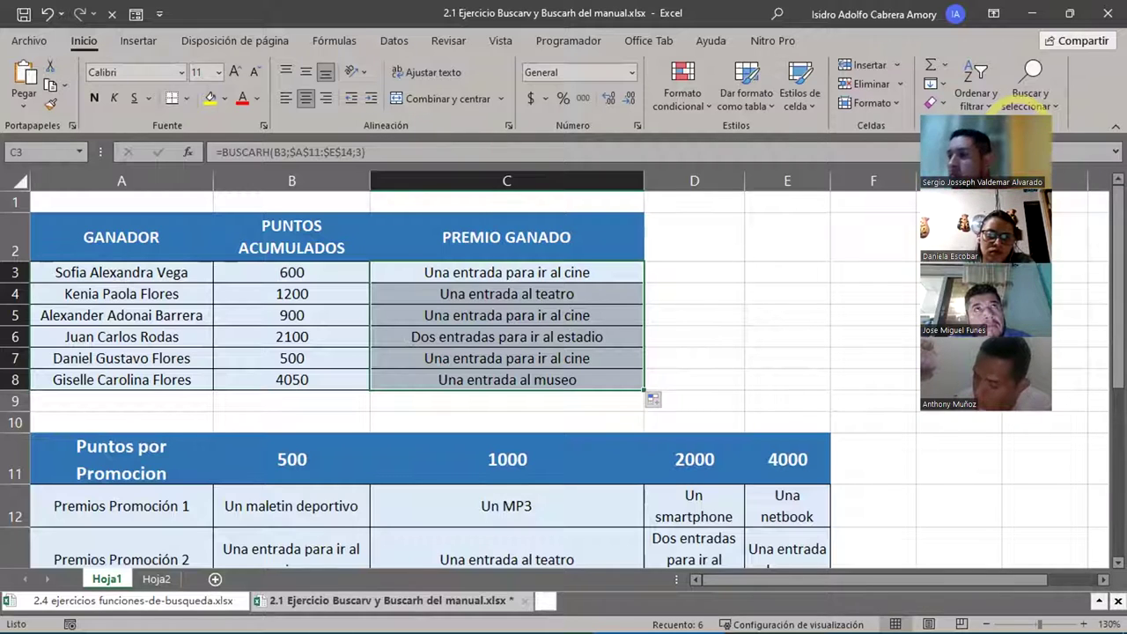
Step: Compare the three promotion prize rows in A12:E14 with the prizes in the PREMIO GANADO column
scroll(843, 309, "down", 3)
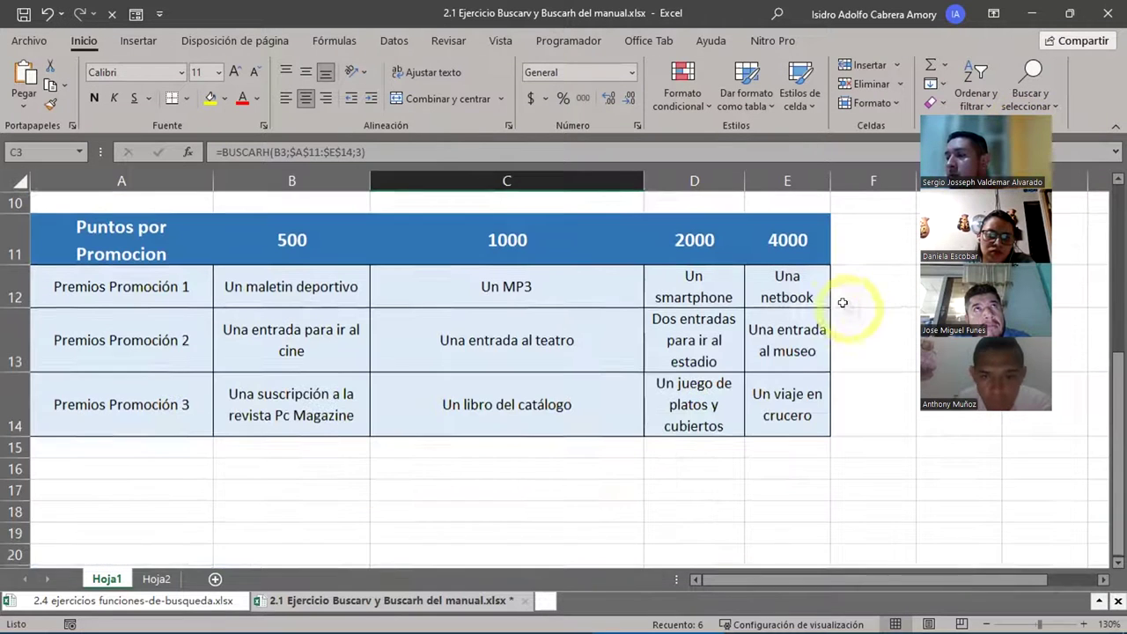
left_click_drag(126, 286, 829, 389)
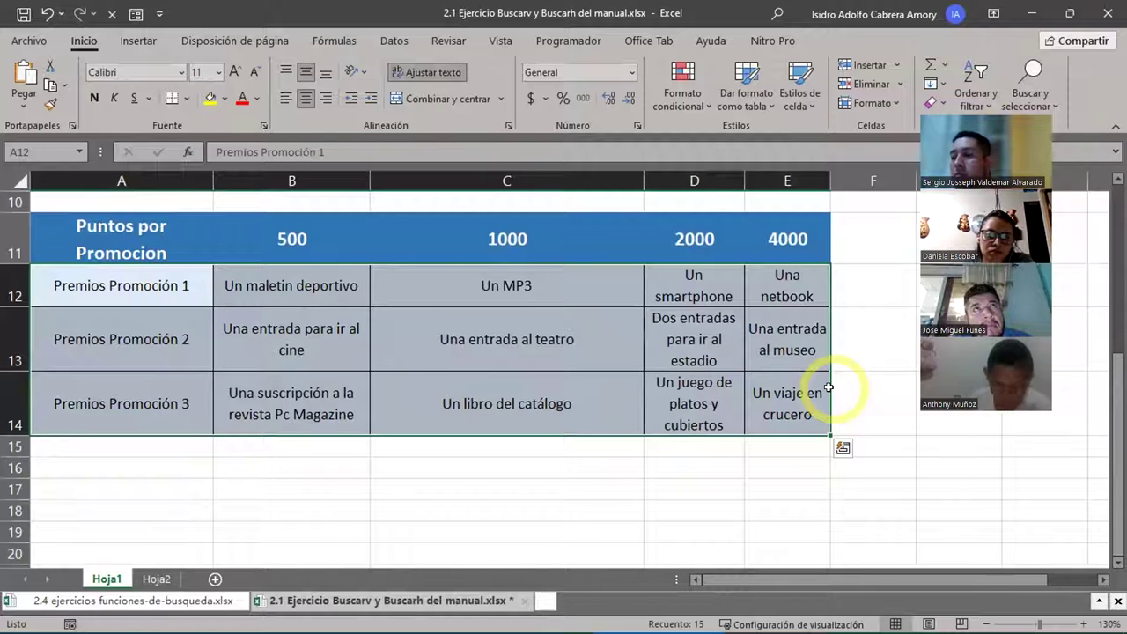
scroll(828, 388, "up", 3)
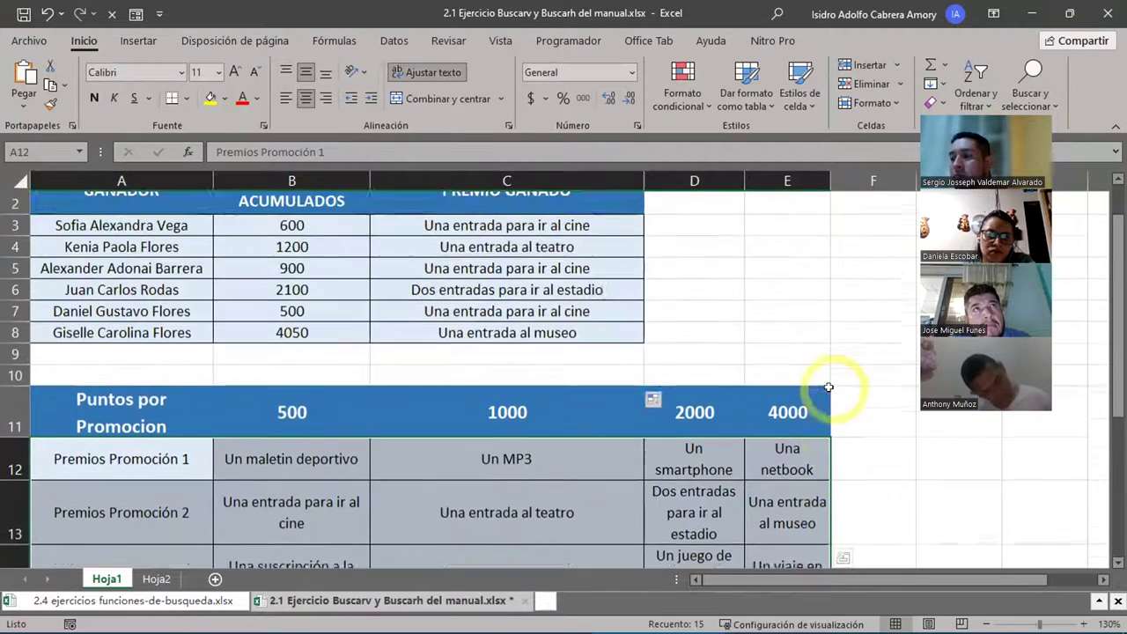
scroll(829, 387, "down", 2)
scroll(829, 387, "down", 1)
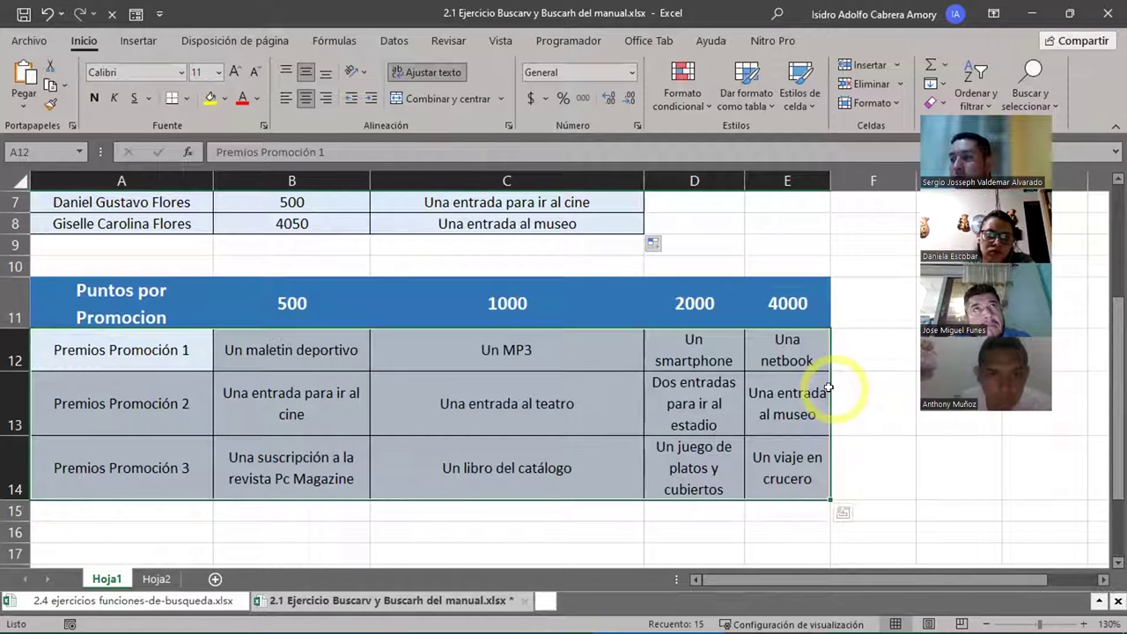
scroll(828, 388, "up", 2)
Step: Open the BUSCARH formula in C3 for editing at its row index argument
left_click(637, 272)
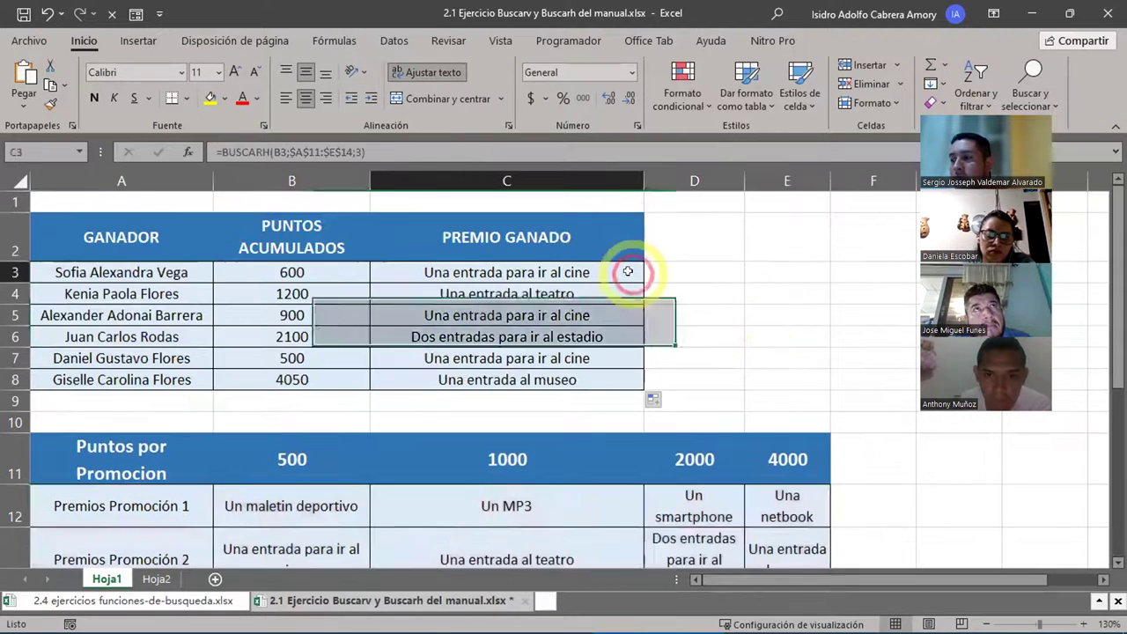
double_click(637, 272)
left_click(537, 267)
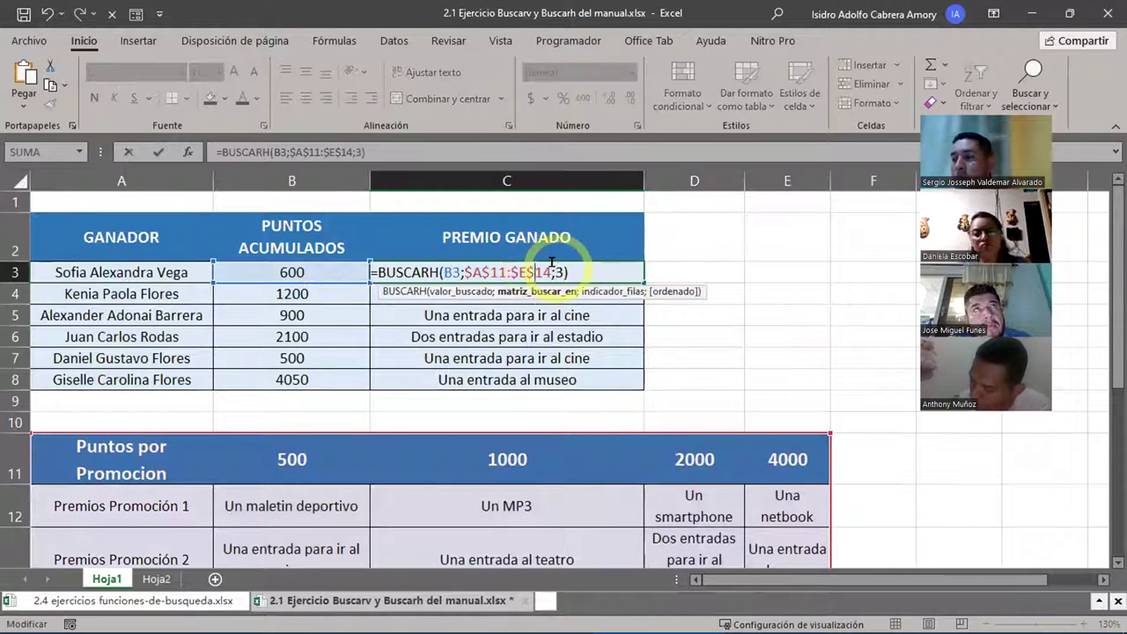
left_click(554, 268)
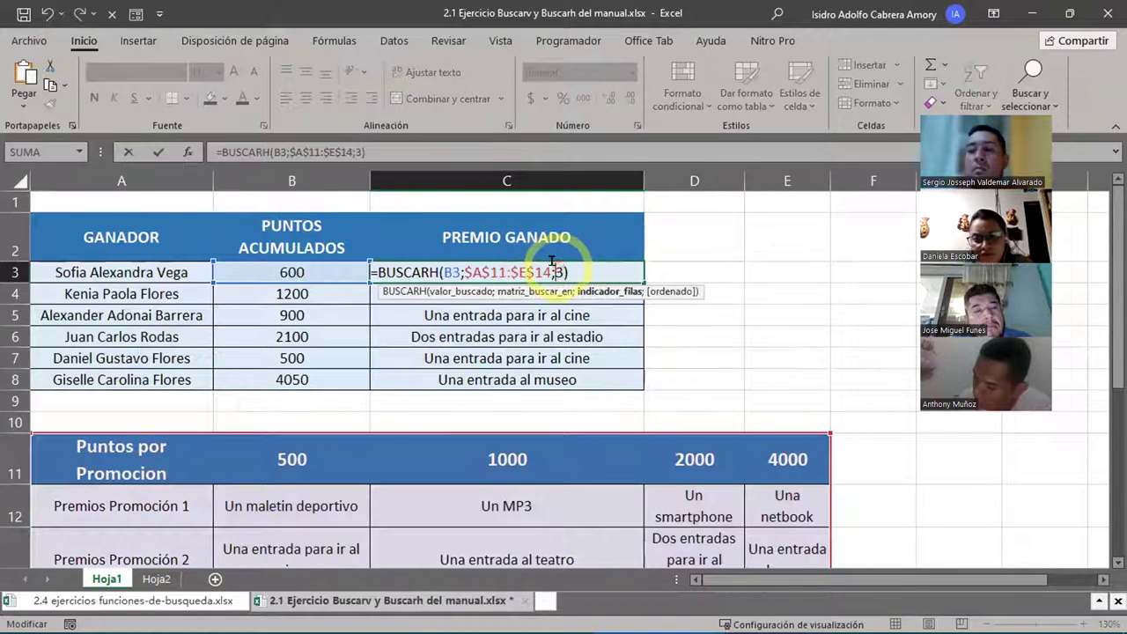